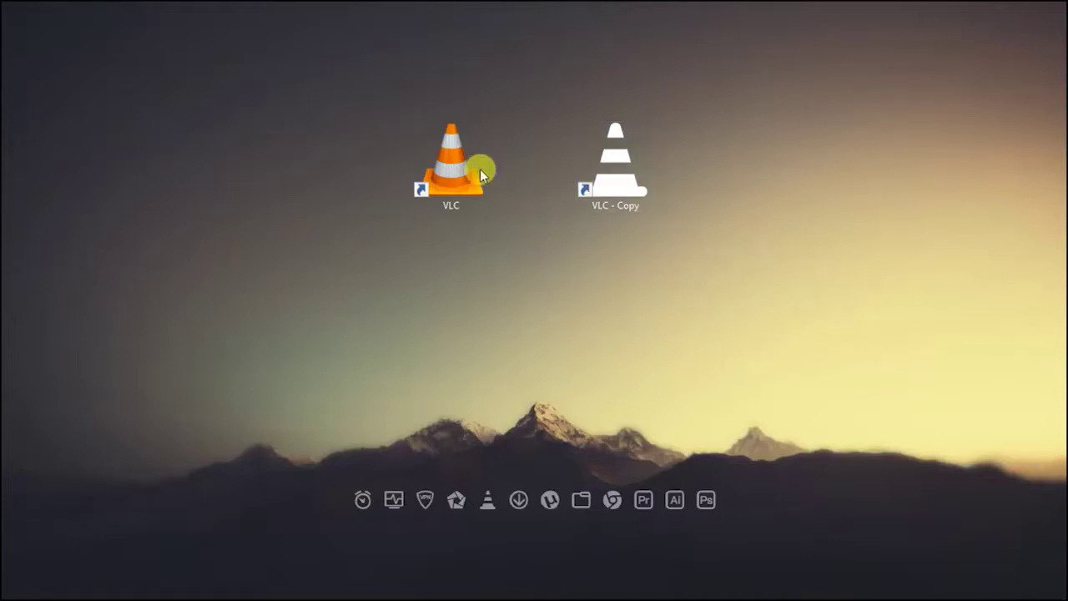
Step: Open the context menu of the VLC shortcut on the desktop
right_click(454, 171)
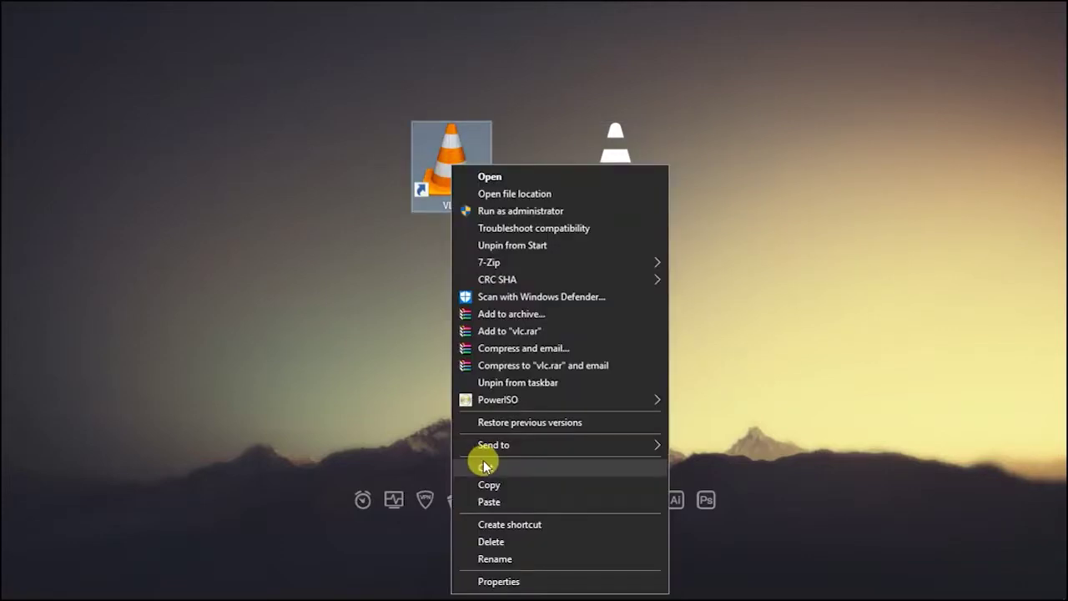
Step: Dismiss the VLC shortcut's context menu without choosing an option
left_click(566, 207)
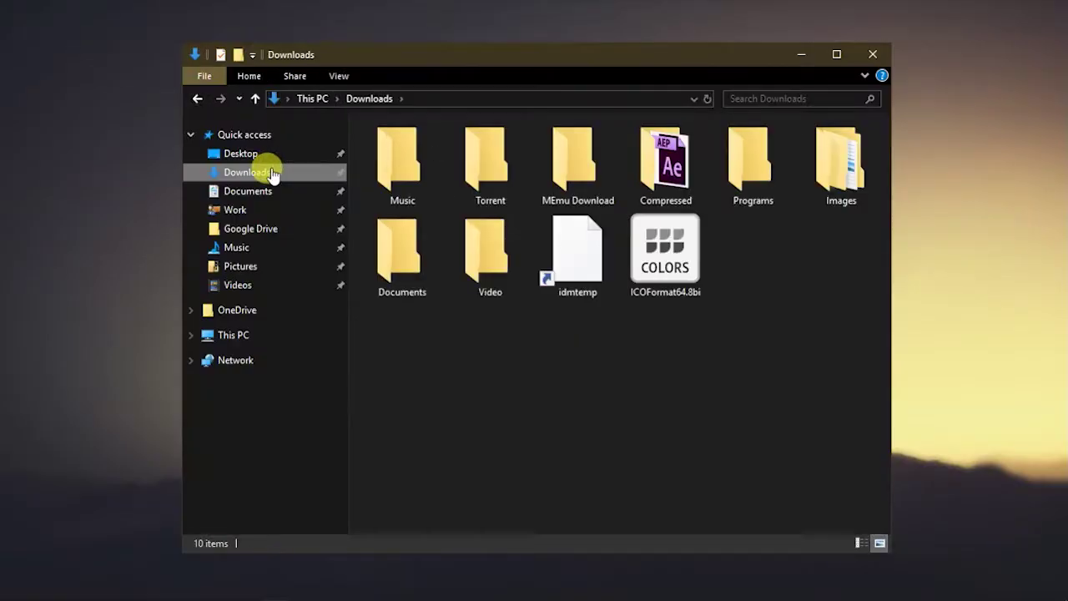
Step: Copy the ICOFormat64.8bi plug-in file from Downloads
left_click(661, 264)
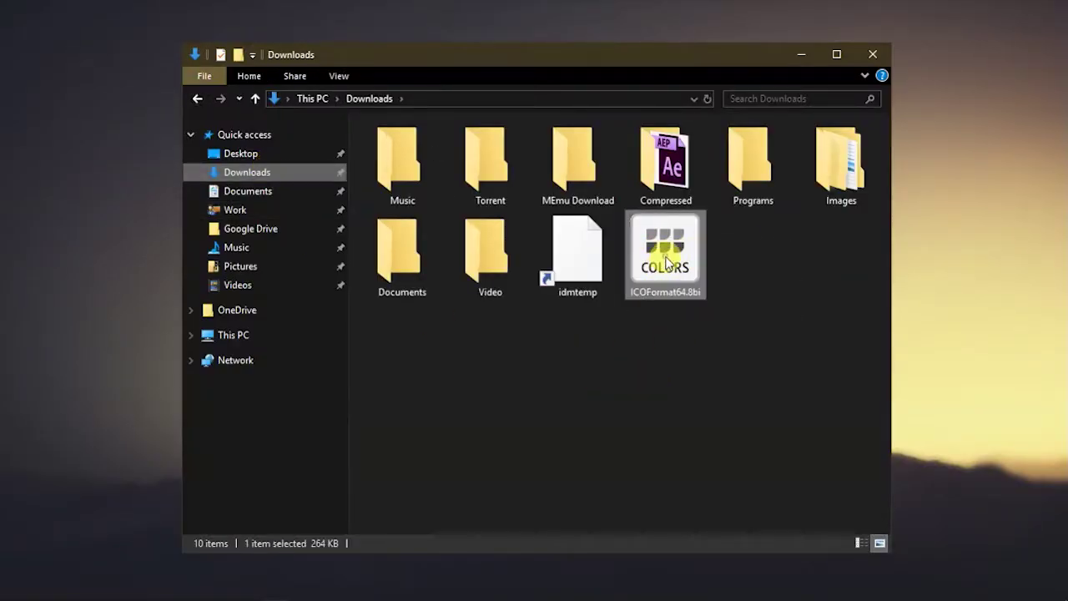
right_click(665, 253)
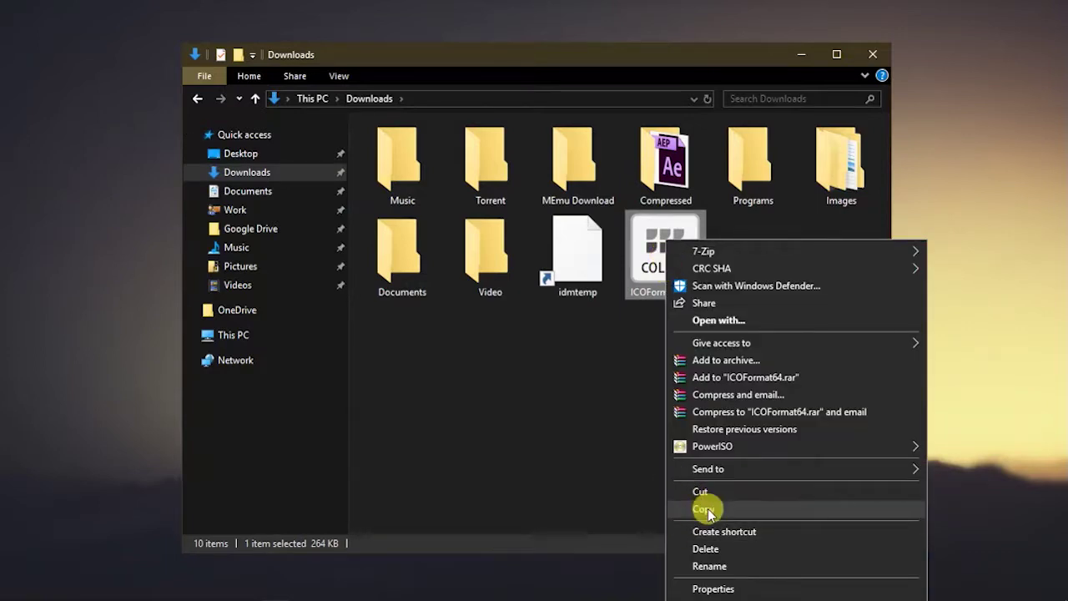
left_click(708, 509)
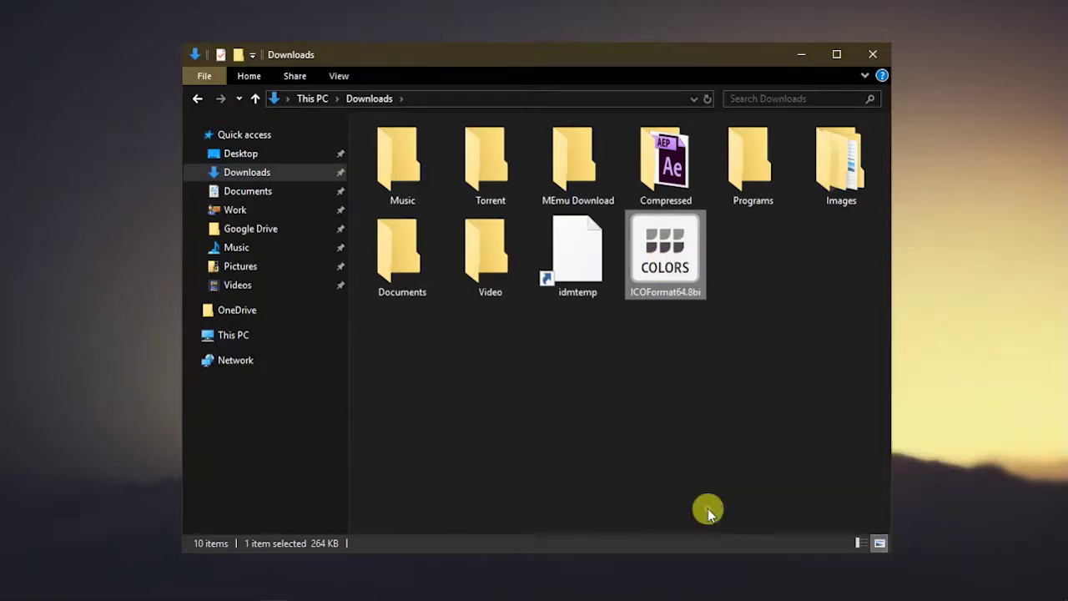
Step: Navigate to C:\Program Files\Adobe\Adobe Photoshop CC 2018\Plug-ins
left_click(240, 338)
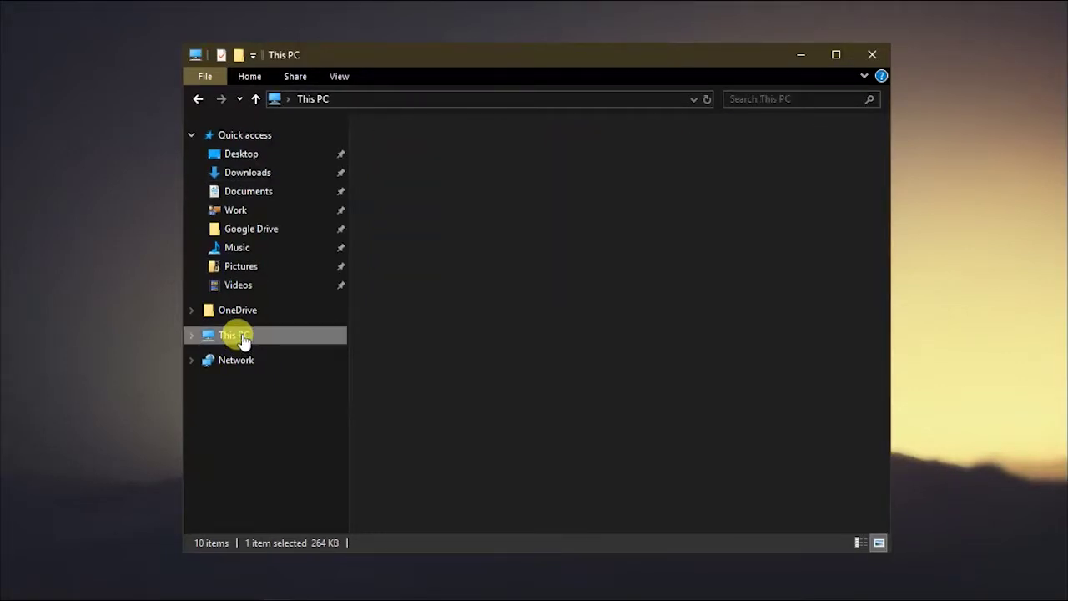
double_click(445, 402)
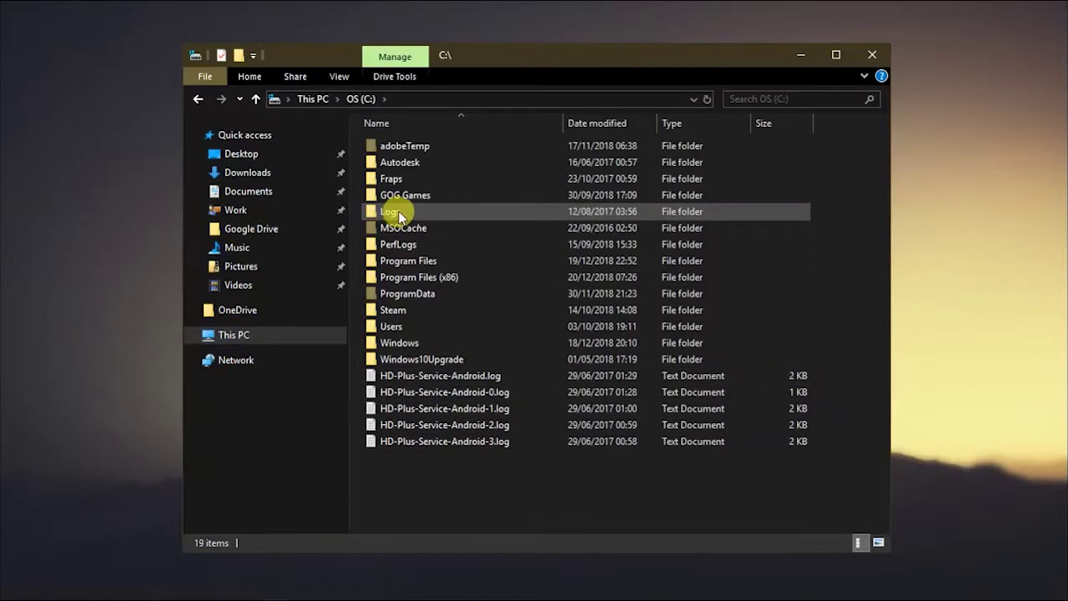
left_click(418, 262)
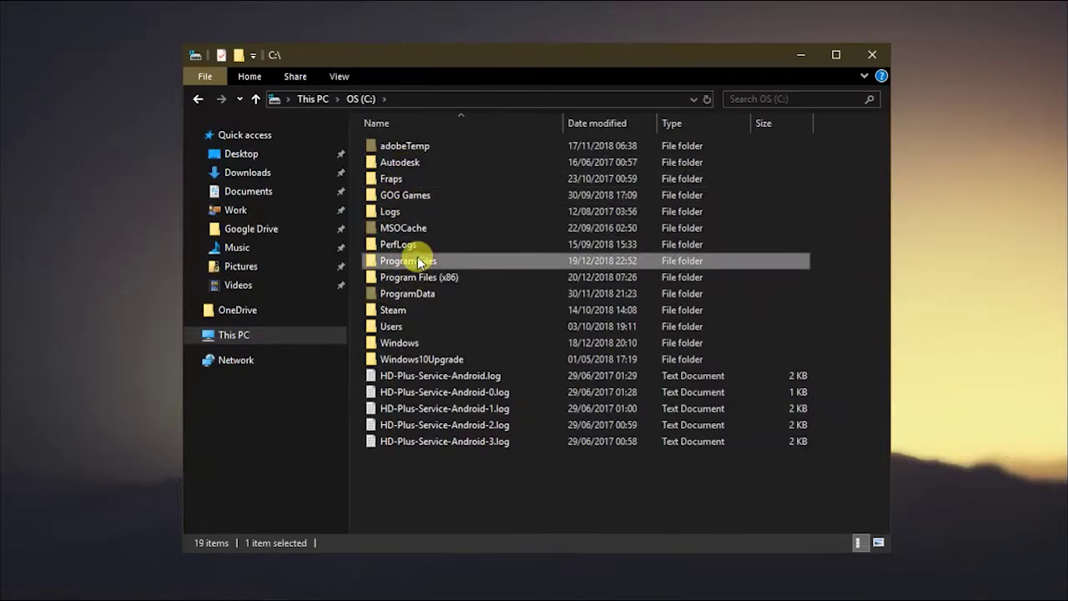
double_click(418, 262)
left_click(405, 163)
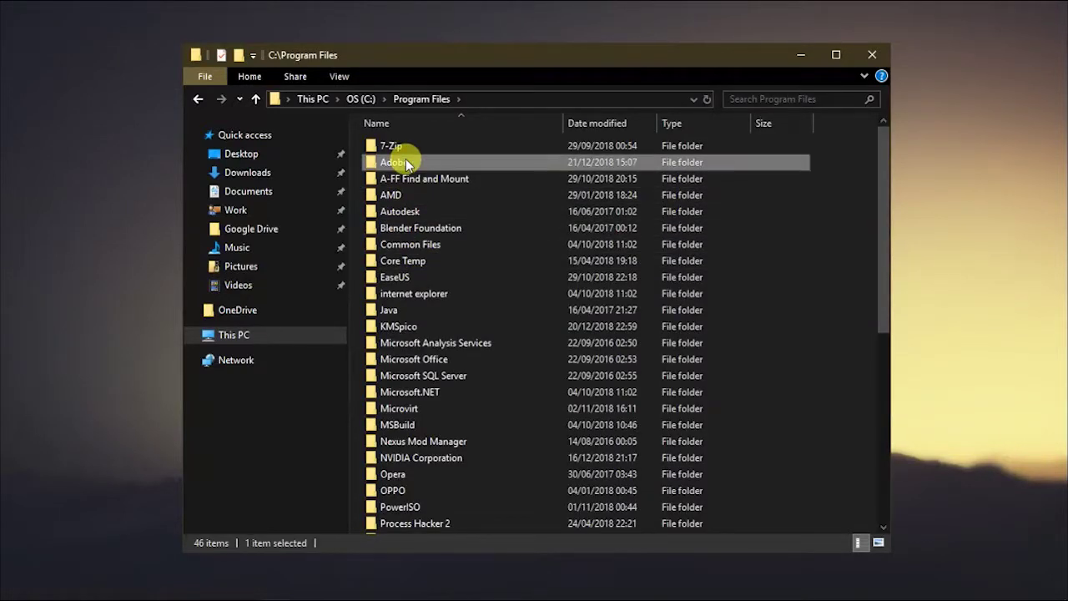
double_click(406, 163)
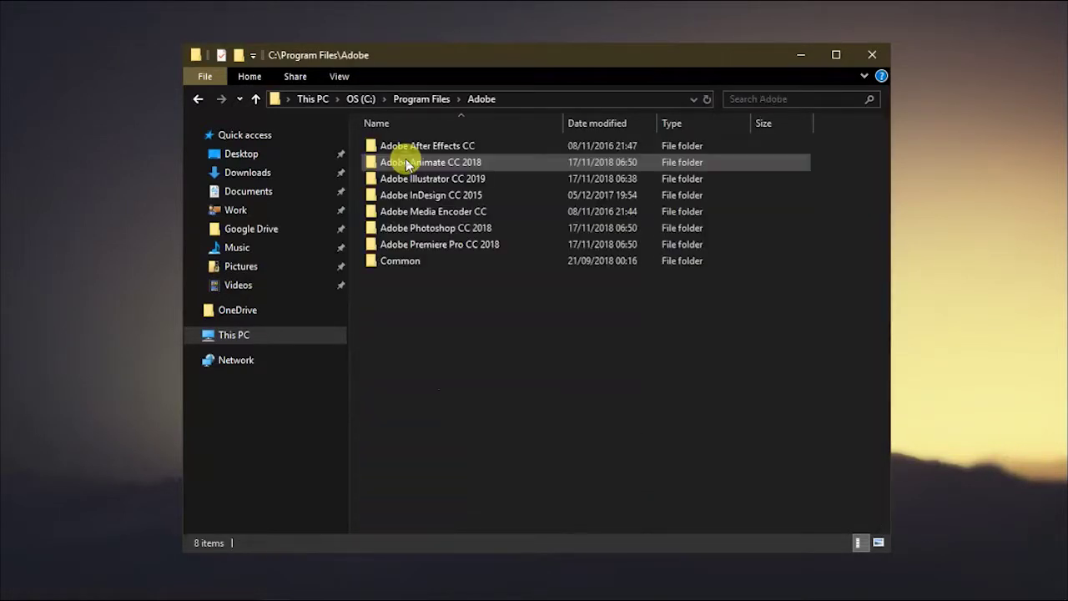
double_click(448, 228)
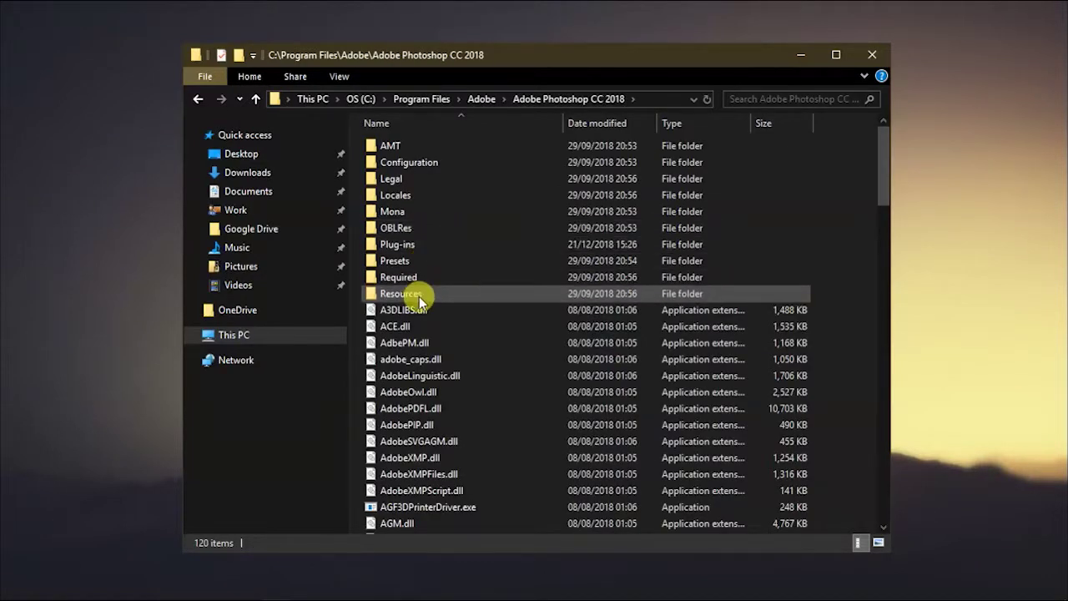
double_click(417, 244)
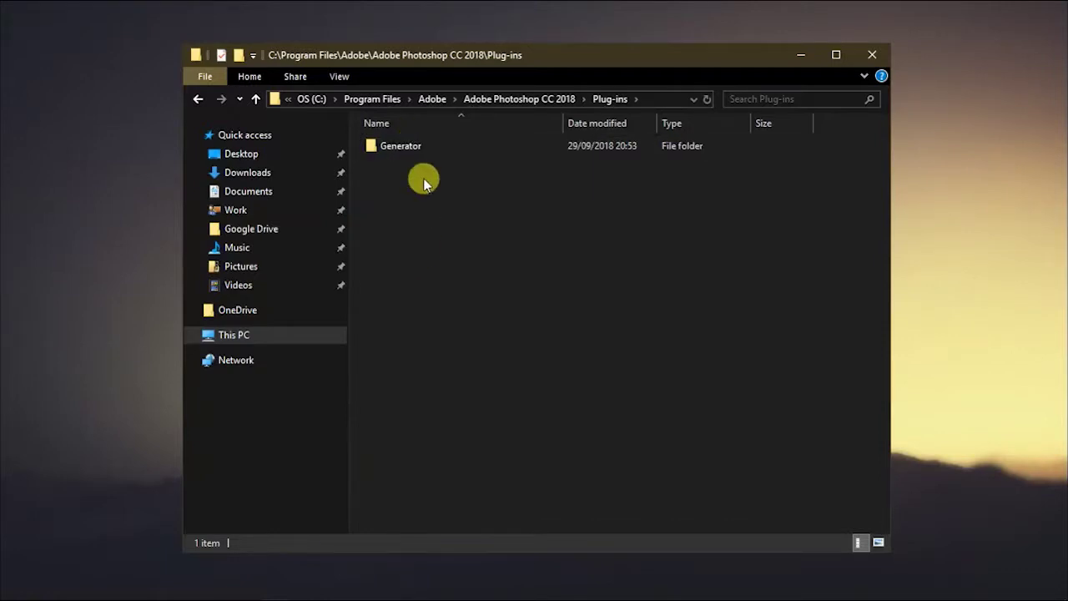
Step: Create a new folder named 'File Formats' inside Plug-ins, granting permission
left_click(241, 52)
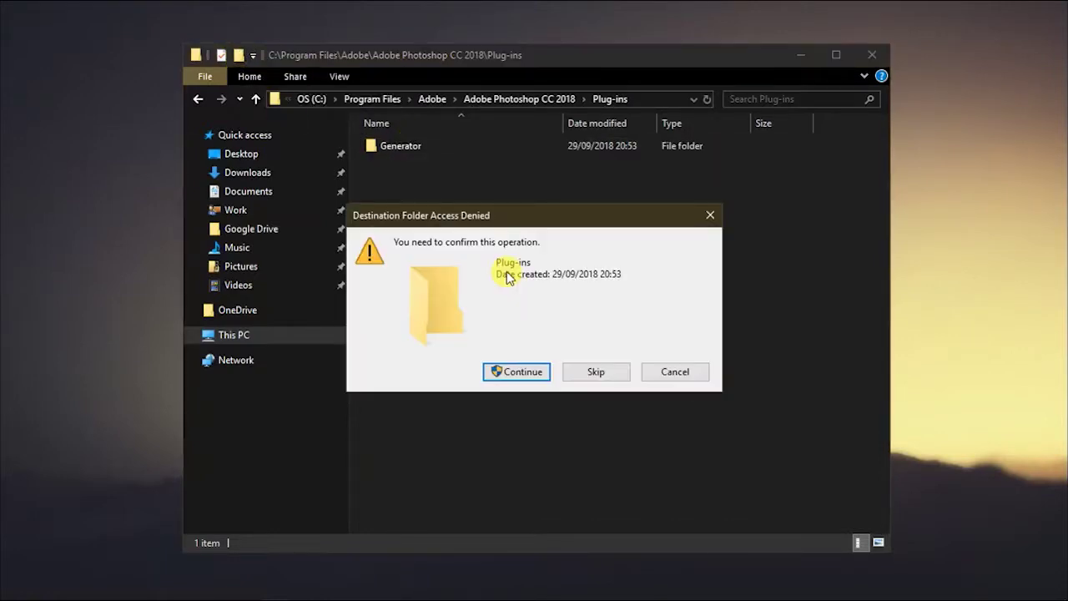
left_click(527, 373)
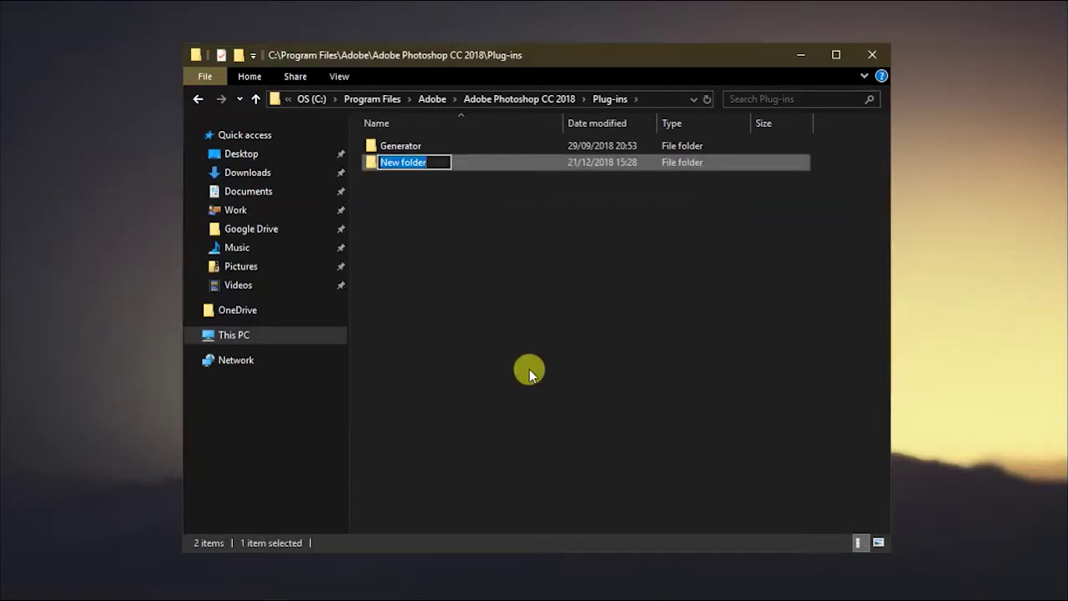
type("Fil")
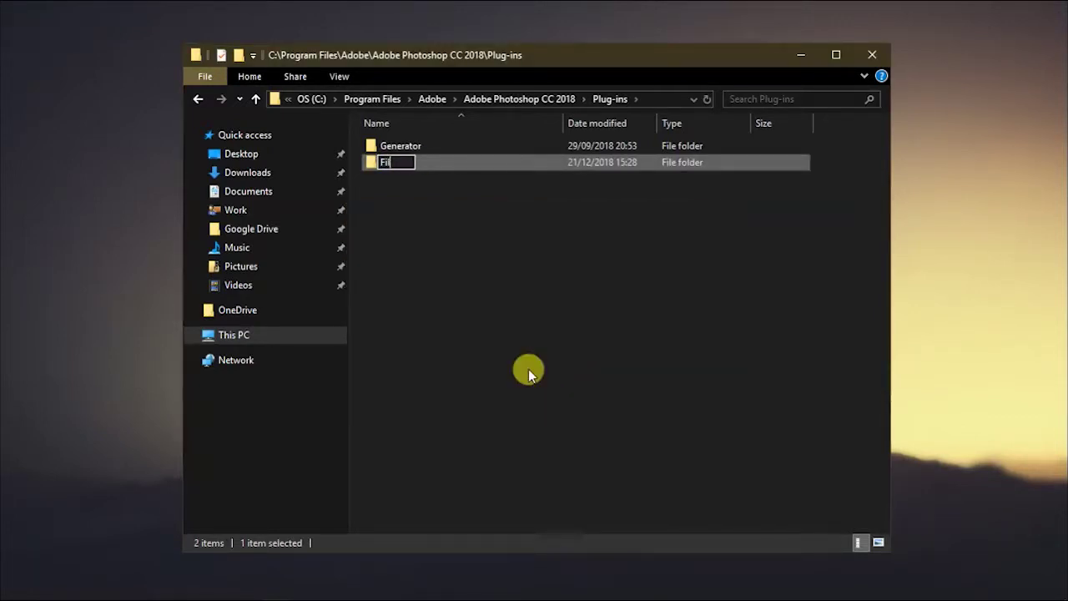
type("e Formats")
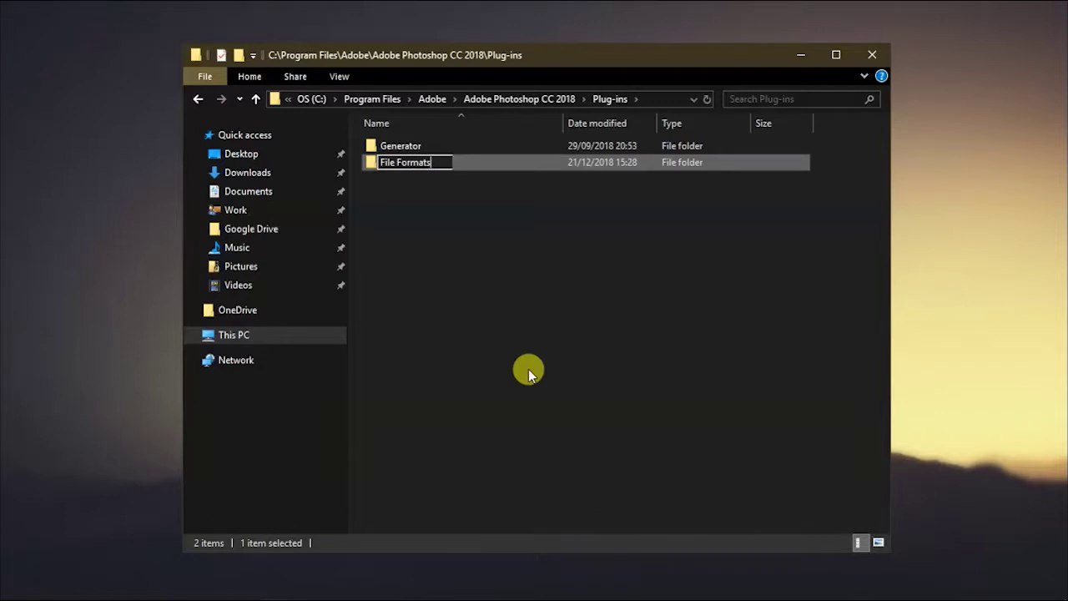
key("Return")
left_click(482, 162)
Step: Paste ICOFormat64.8bi into File Formats with administrator permission, then return to Plug-ins
double_click(481, 146)
right_click(440, 245)
left_click(491, 361)
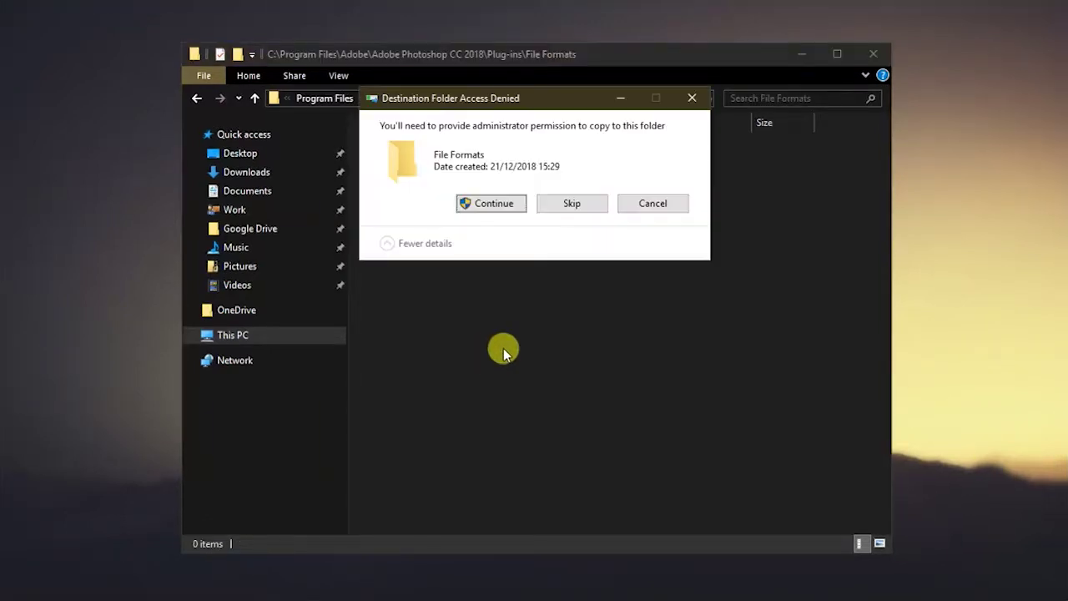
left_click(496, 204)
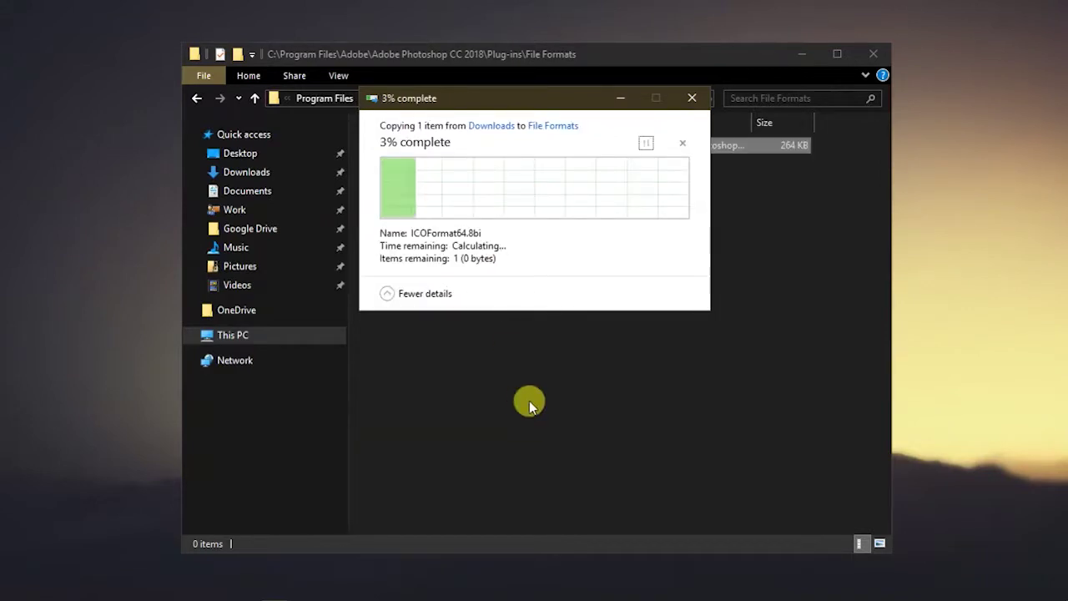
left_click(529, 292)
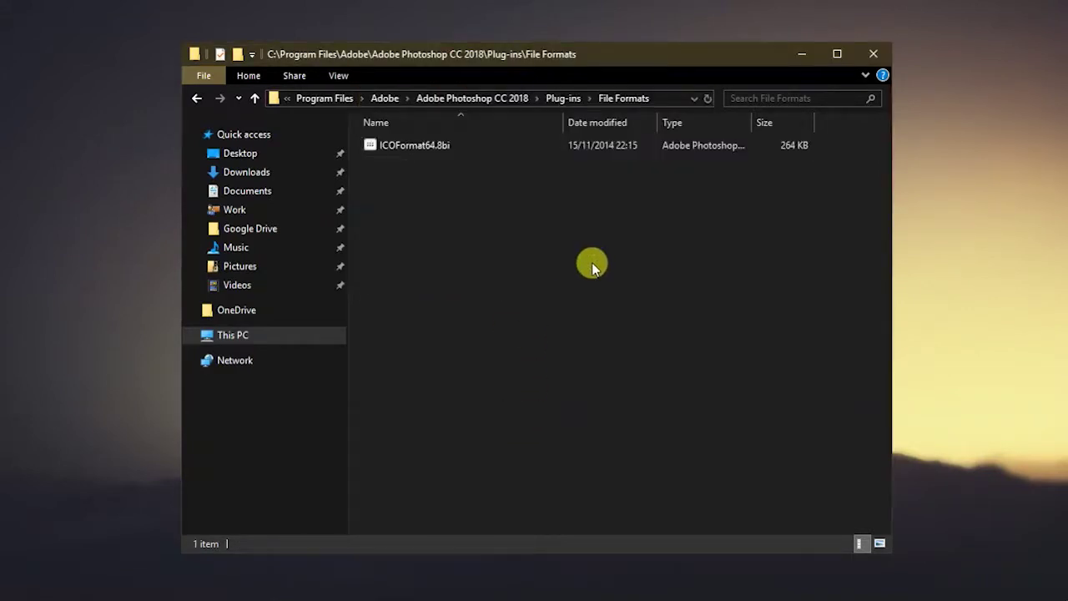
left_click(455, 146)
left_click(543, 215)
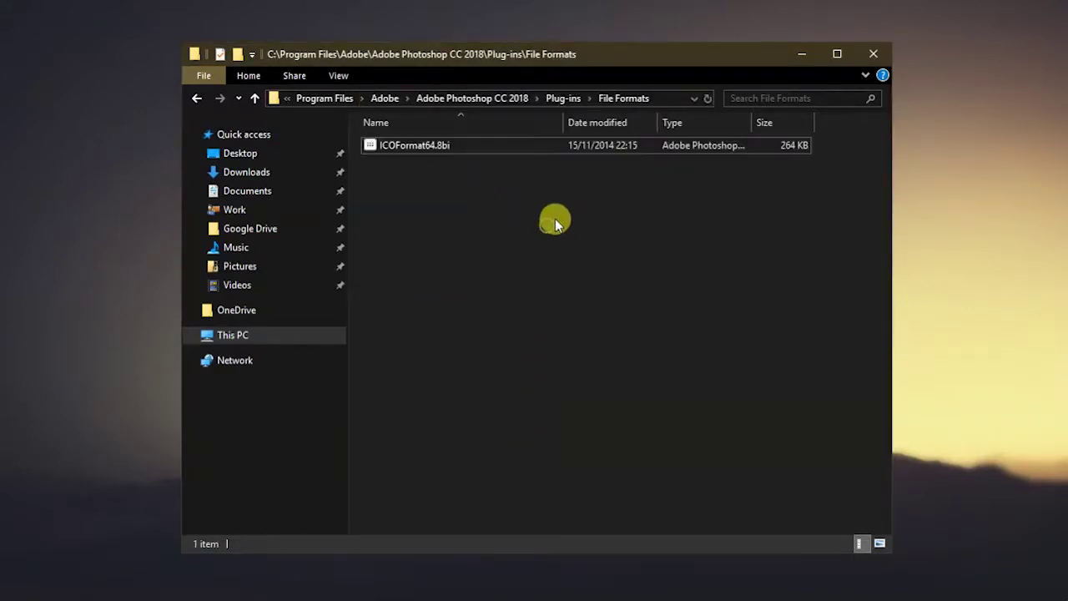
left_click(197, 98)
Step: Close Explorer, launch Photoshop CC 2018, and copy the white traffic-cone icon in Illustrator
left_click(873, 53)
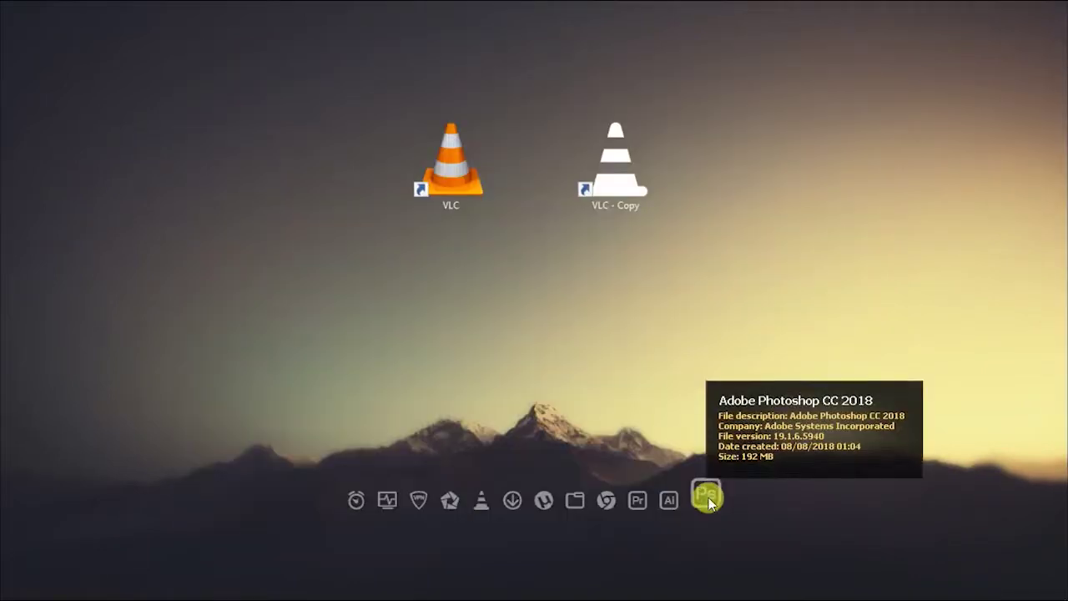
left_click(705, 498)
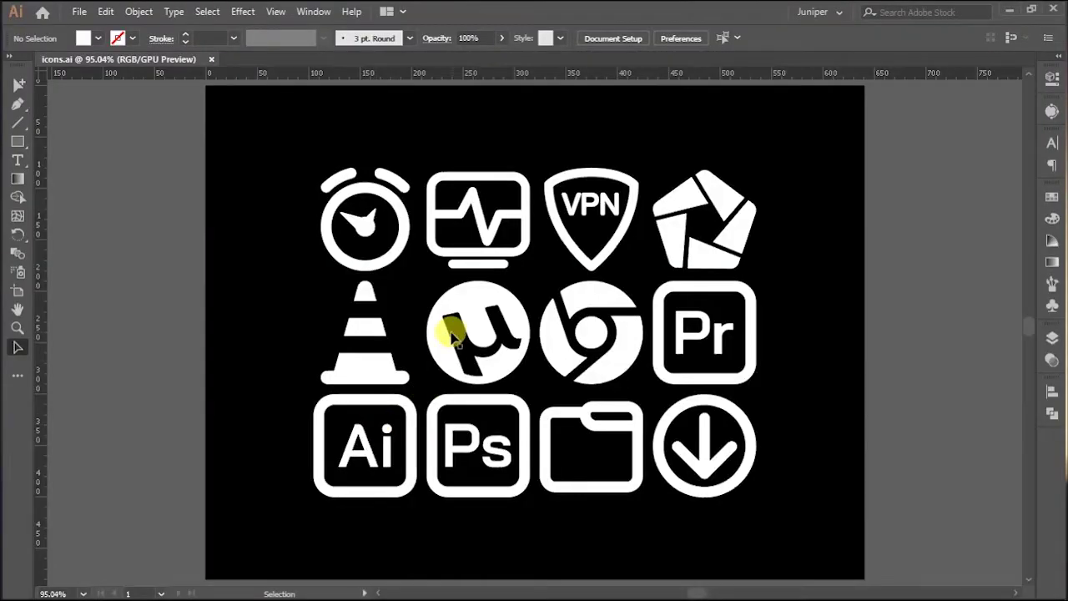
left_click(489, 315)
left_click(617, 350)
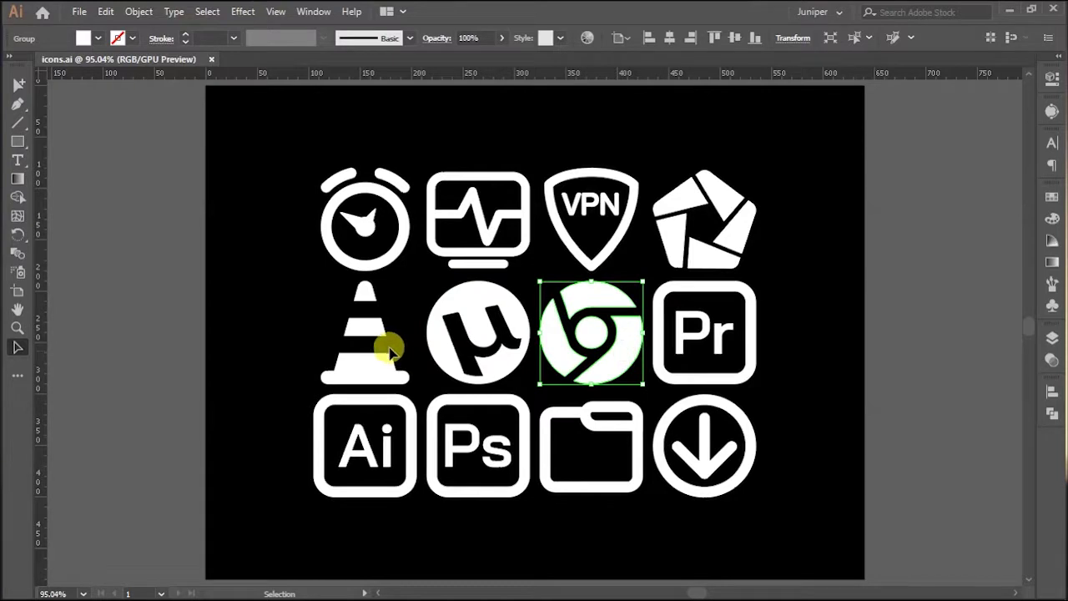
right_click(377, 328)
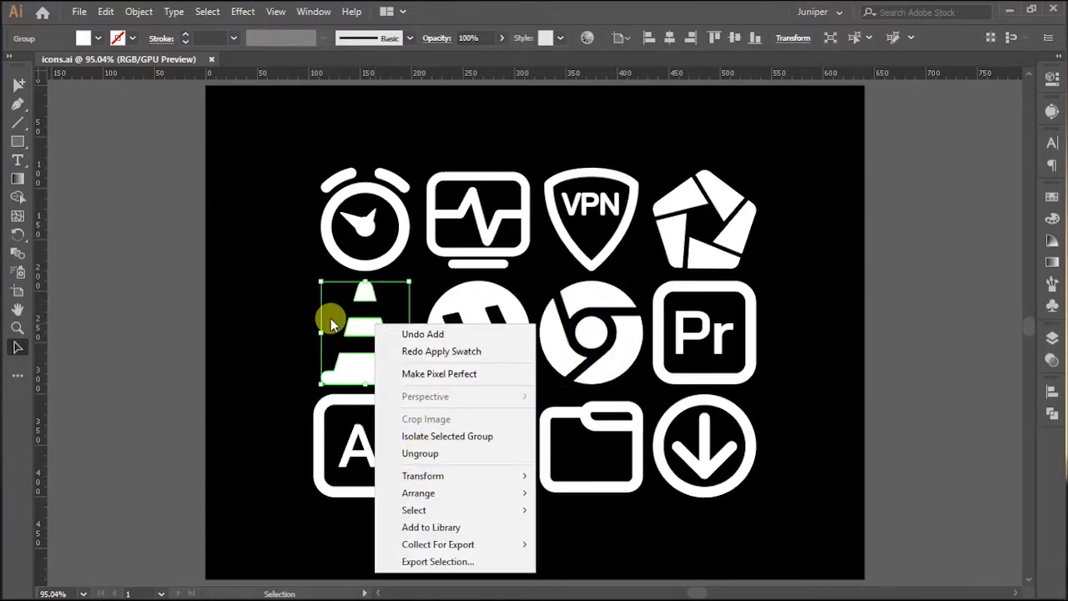
left_click(289, 300)
left_click(367, 328)
left_click(106, 11)
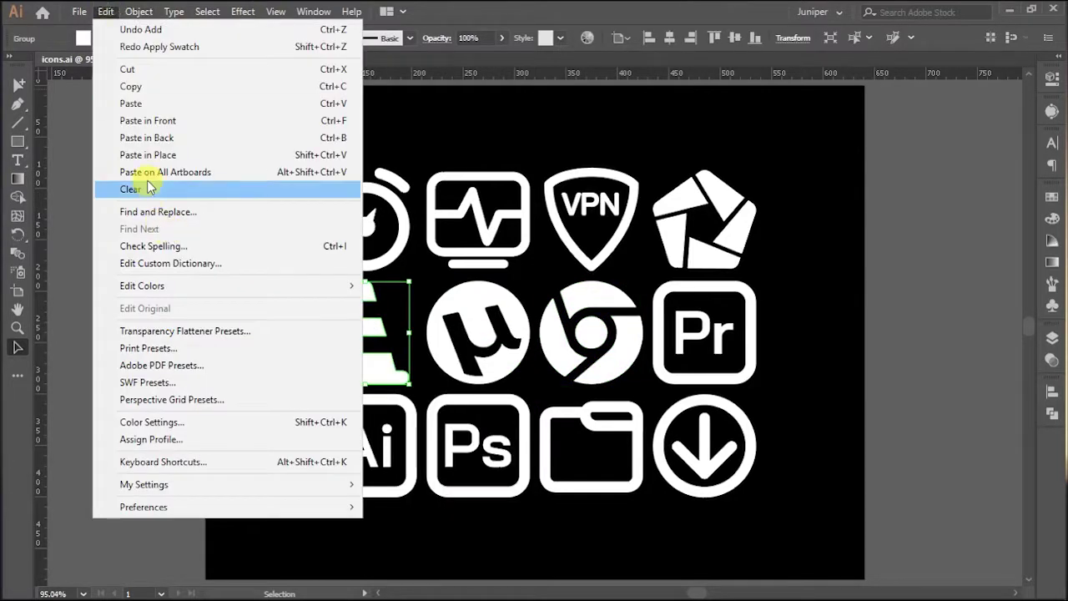
left_click(144, 88)
key("alt+Tab")
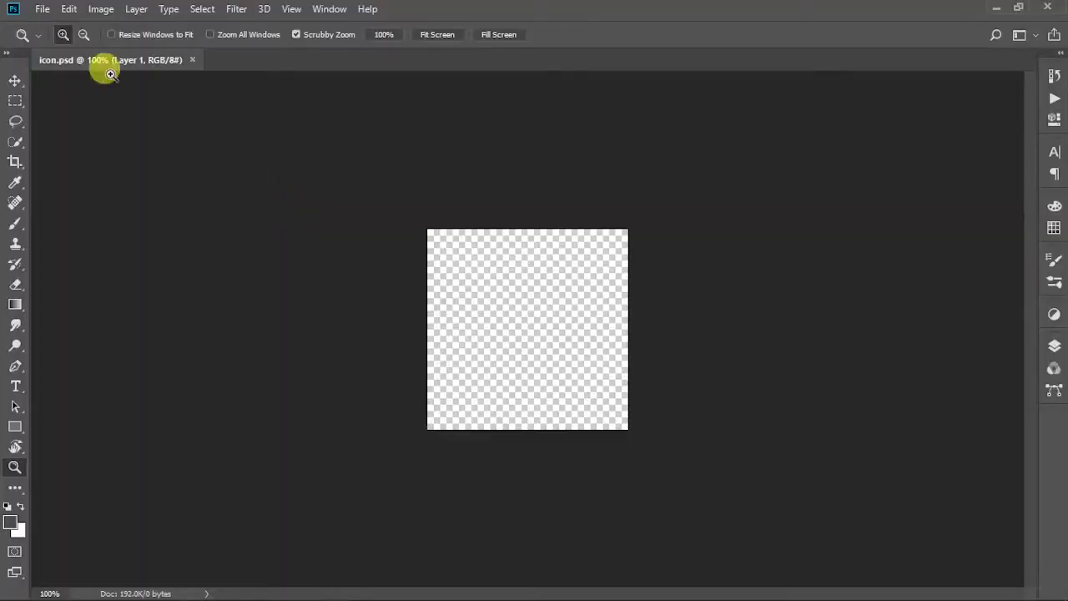
Step: Paste the cone into icon.psd as a Smart Object, scaled proportionally to about 60%
left_click(67, 8)
left_click(109, 151)
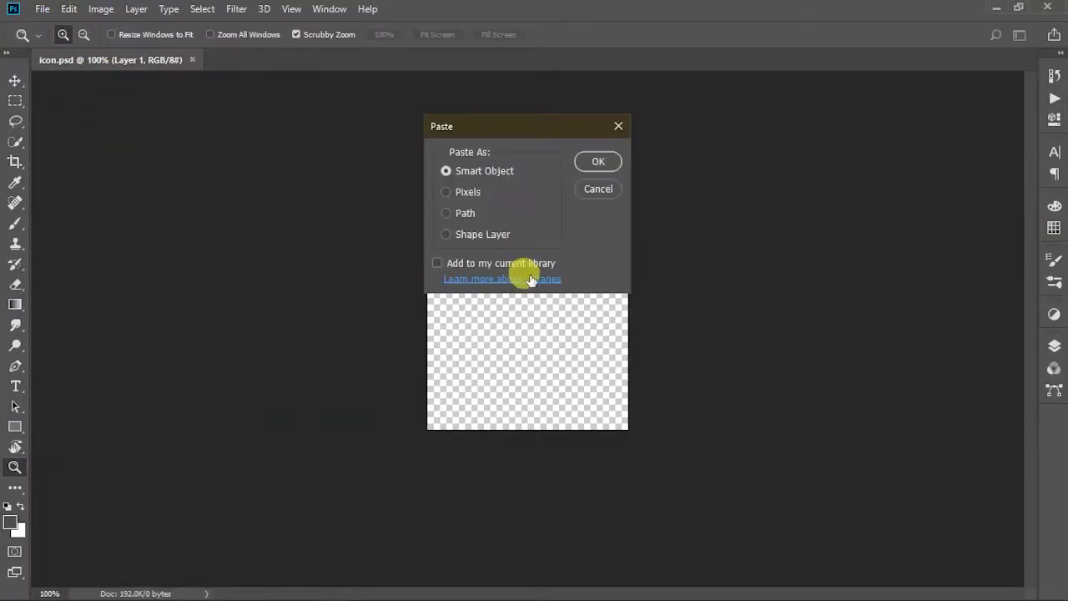
left_click(596, 162)
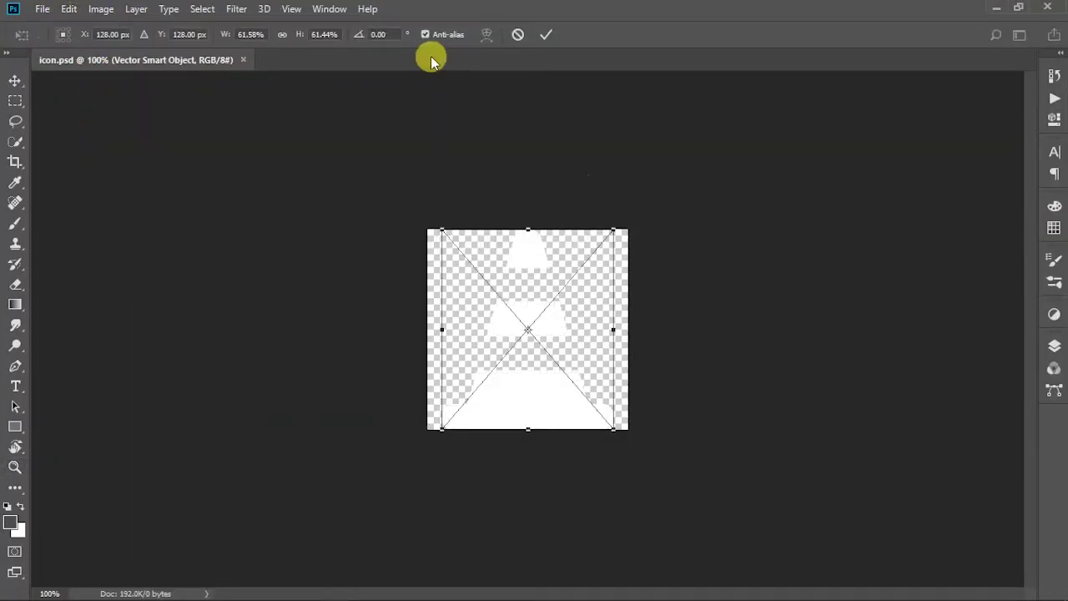
left_click(282, 34)
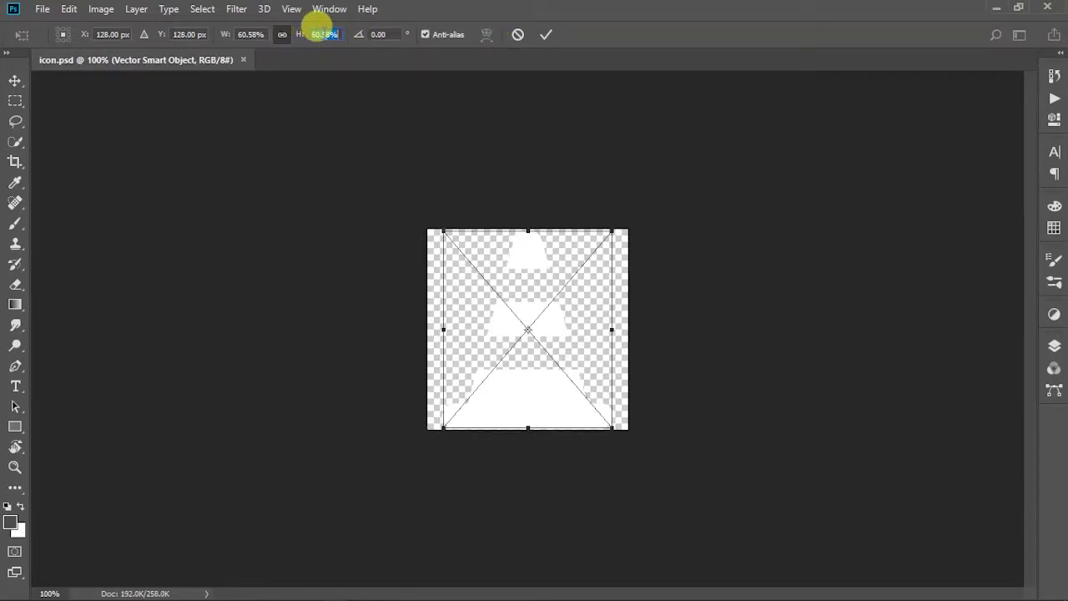
left_click(544, 34)
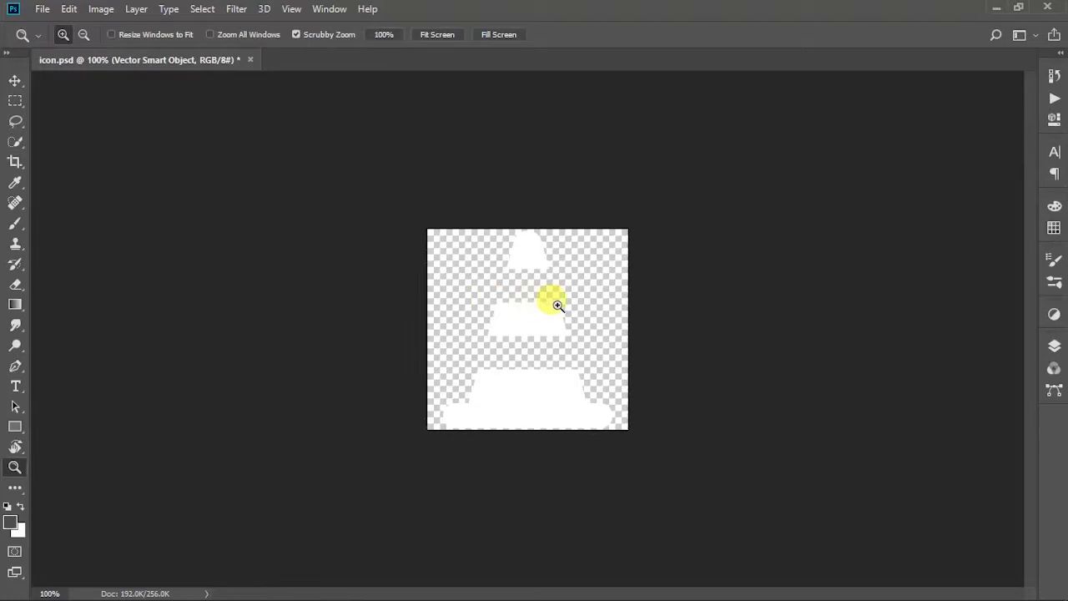
left_click(42, 10)
left_click(77, 181)
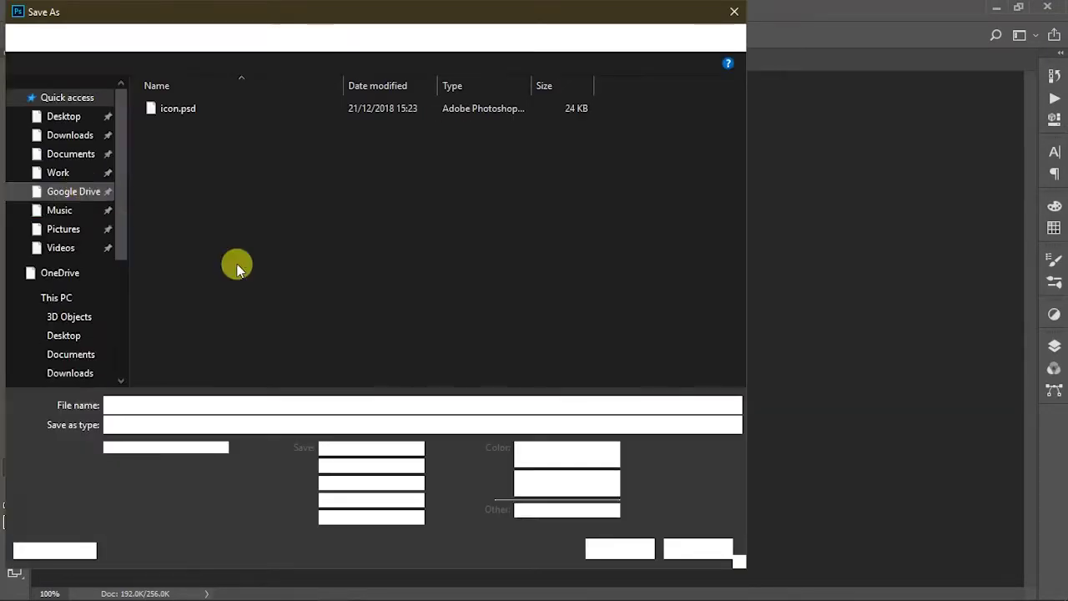
left_click(175, 426)
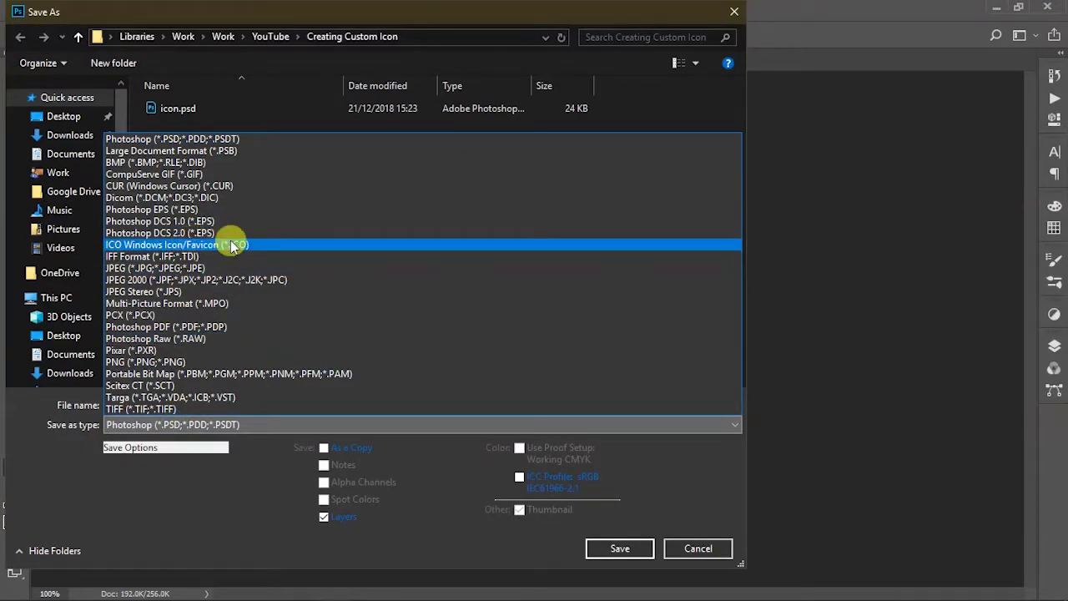
left_click(696, 550)
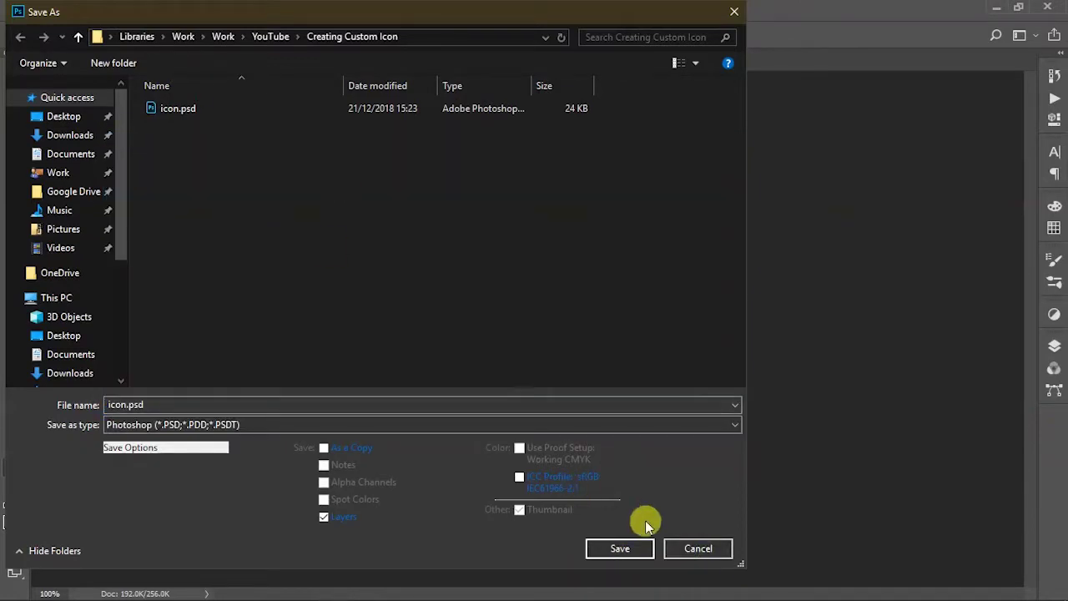
left_click(696, 548)
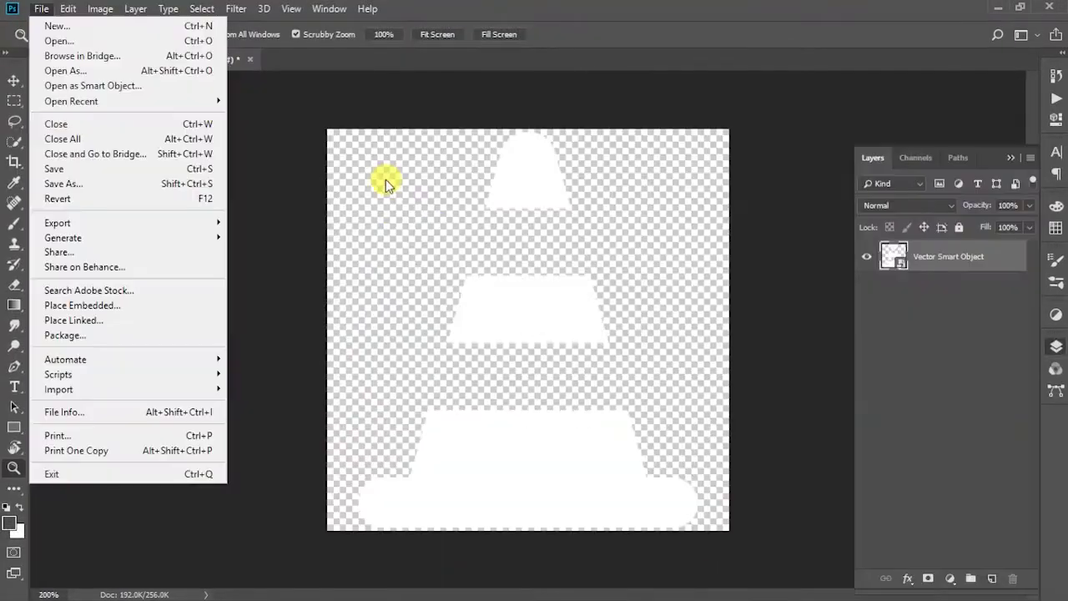
left_click(387, 180)
left_click(100, 8)
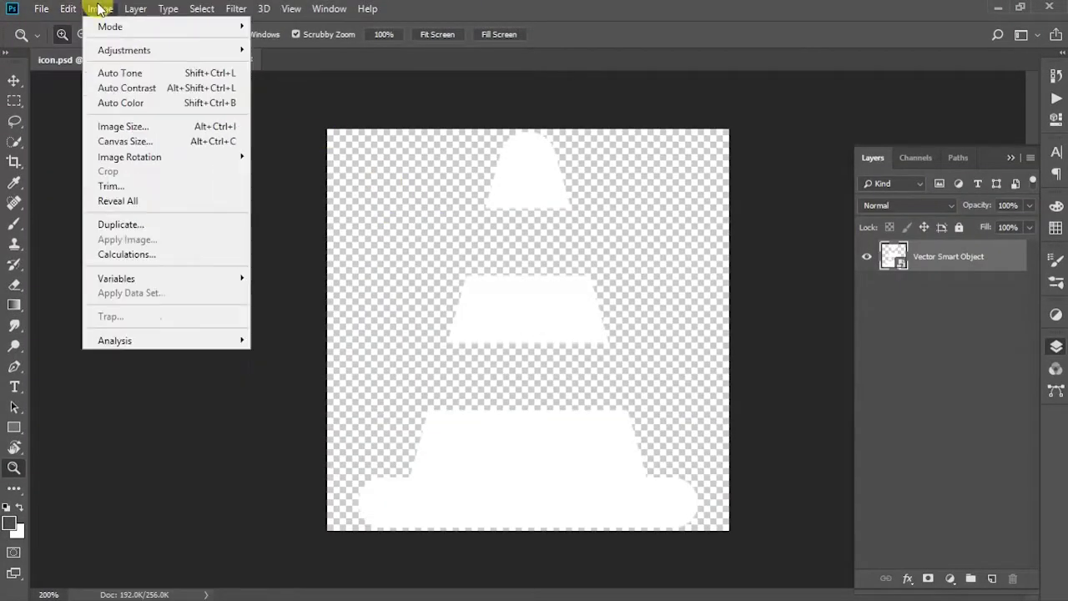
left_click(113, 126)
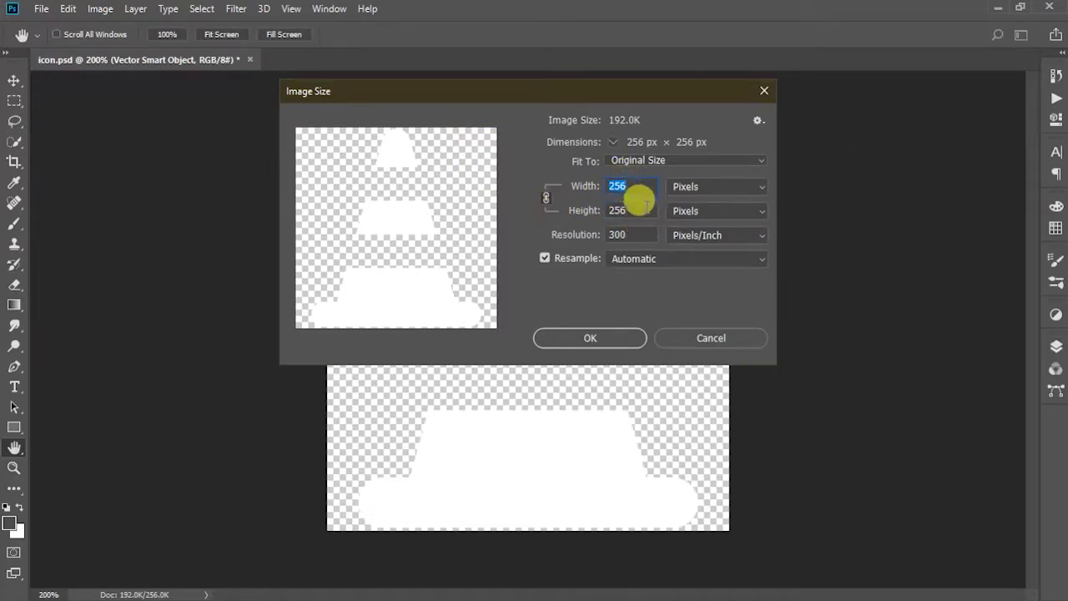
left_click(612, 334)
key("z")
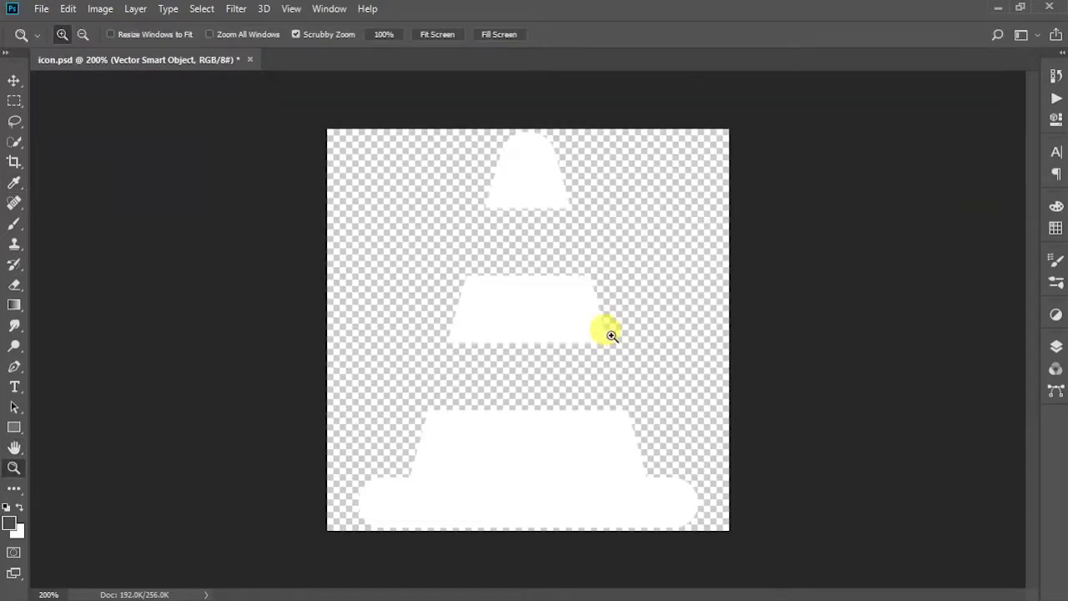
left_click(41, 8)
left_click(83, 185)
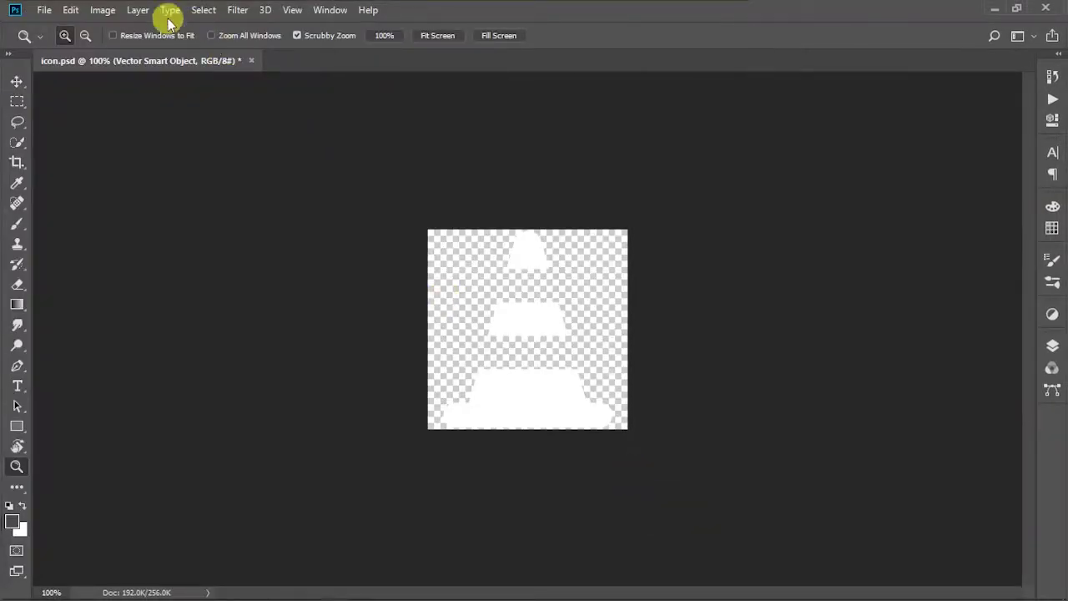
left_click(102, 9)
left_click(133, 129)
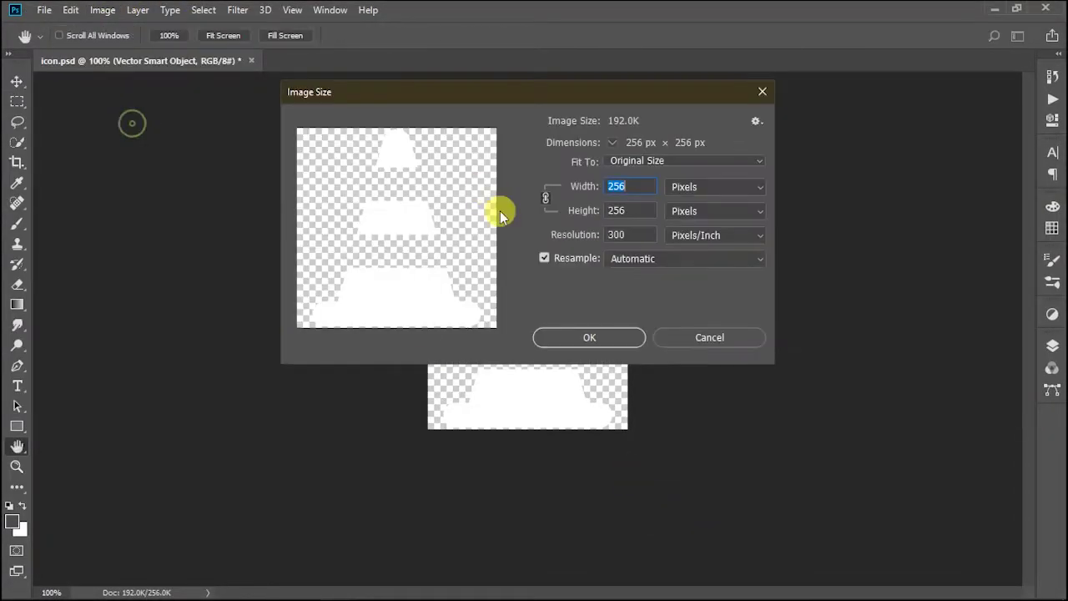
type("300")
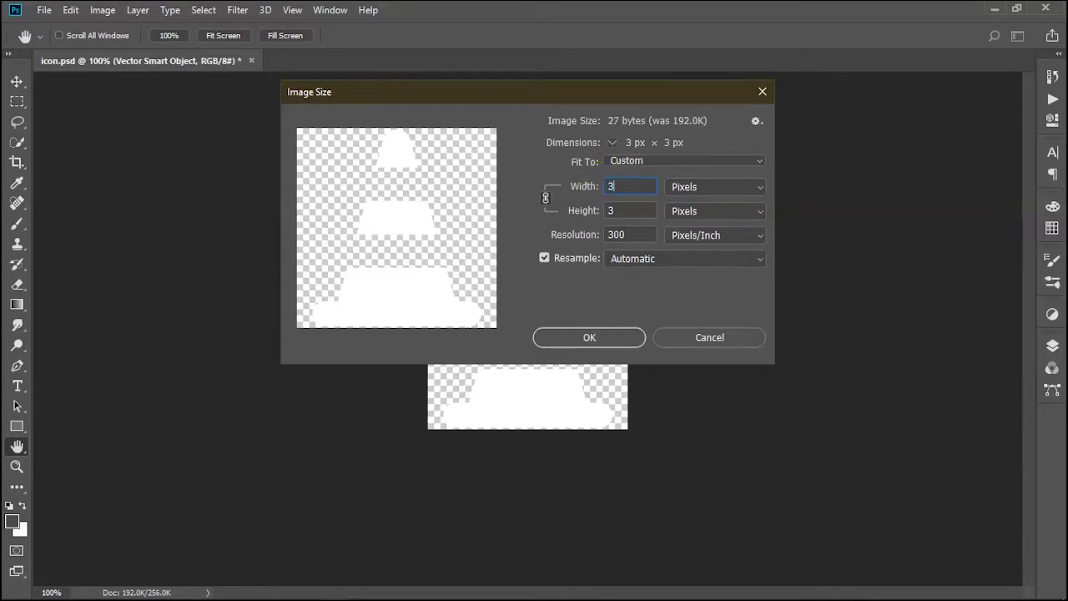
left_click(590, 335)
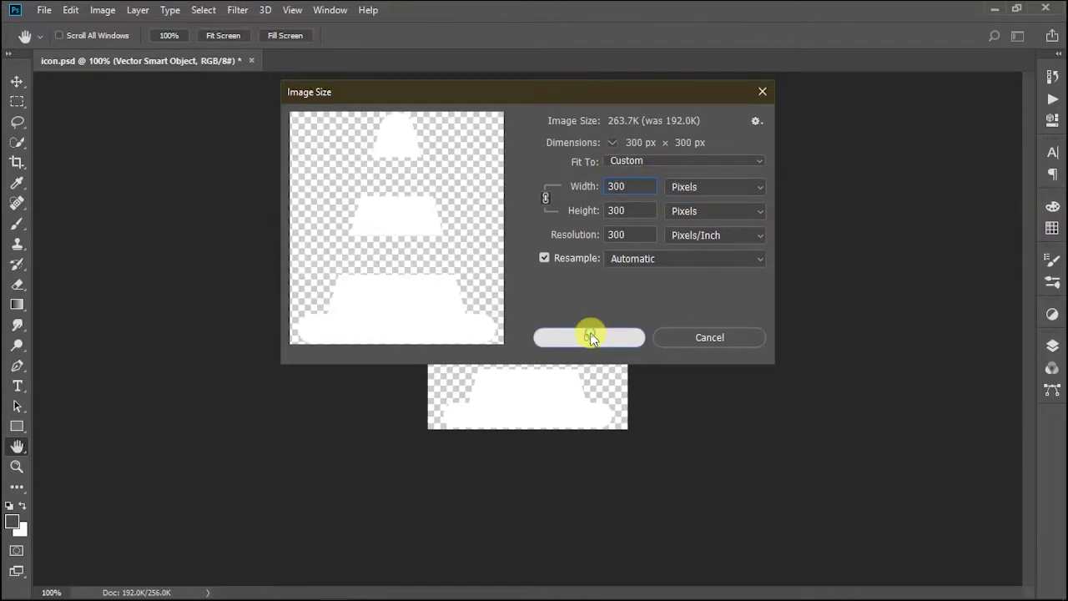
key("z")
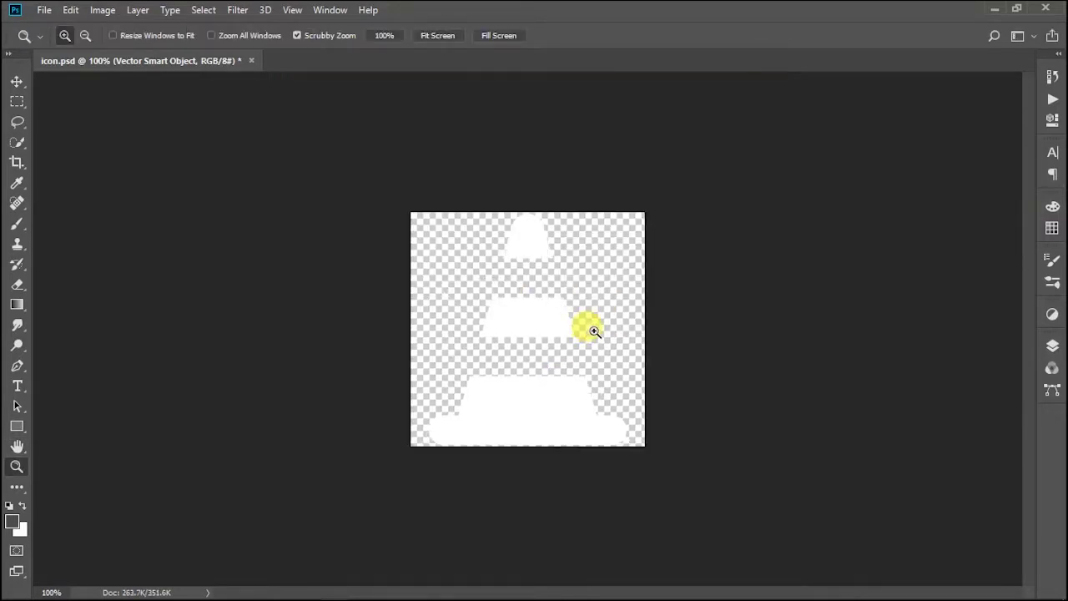
left_click(40, 10)
left_click(102, 185)
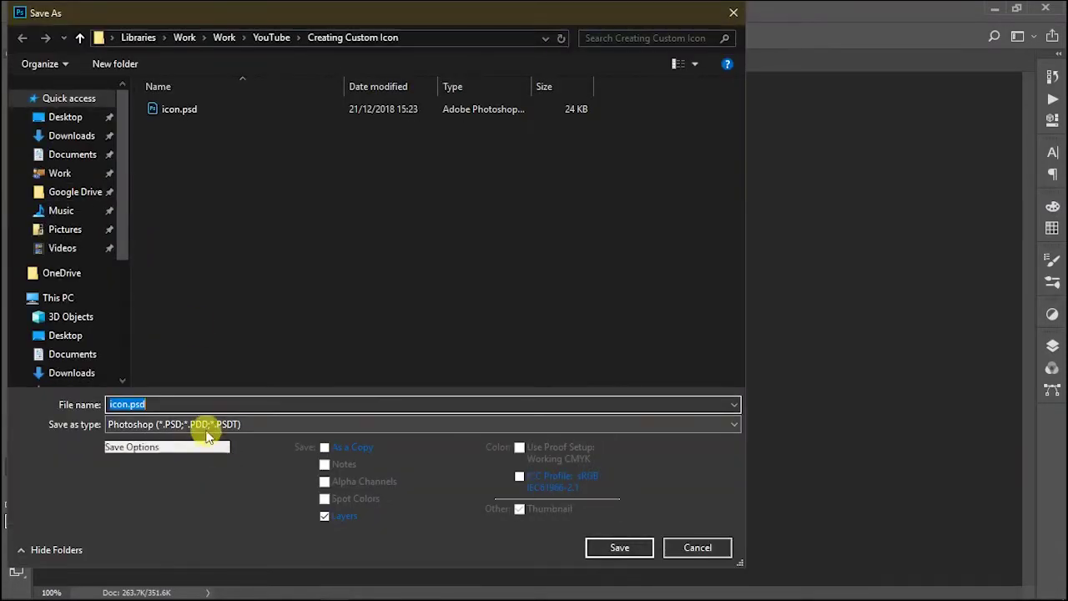
left_click(204, 424)
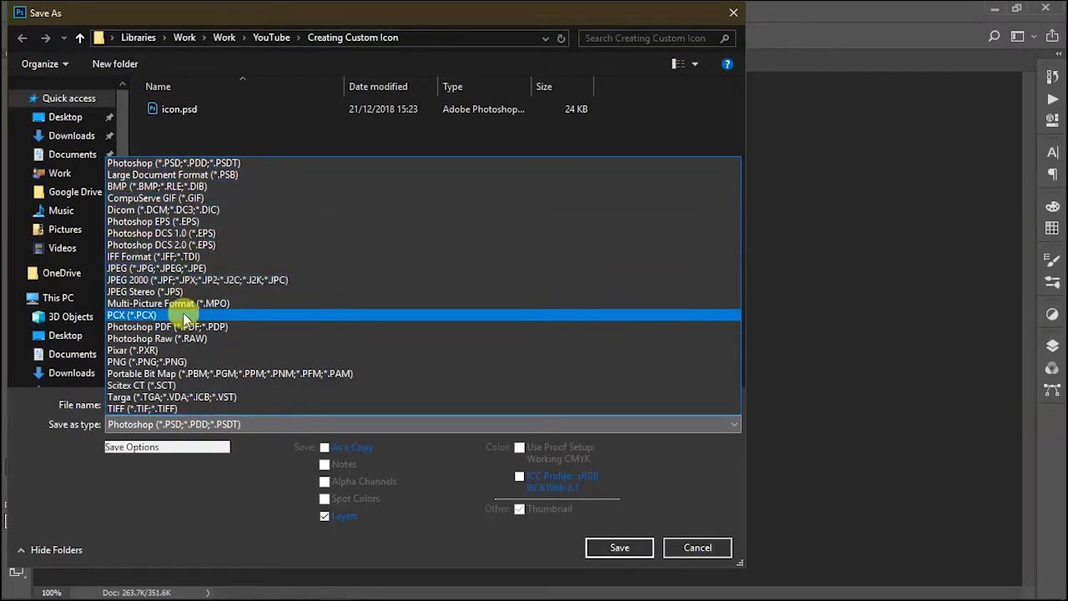
left_click(227, 500)
left_click(695, 547)
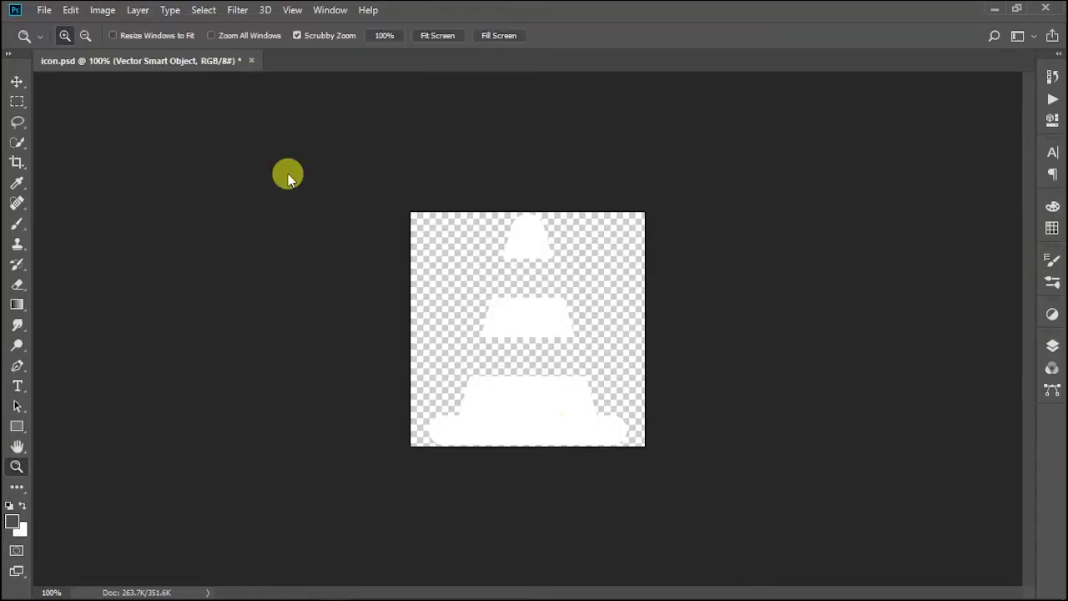
left_click(102, 10)
left_click(125, 127)
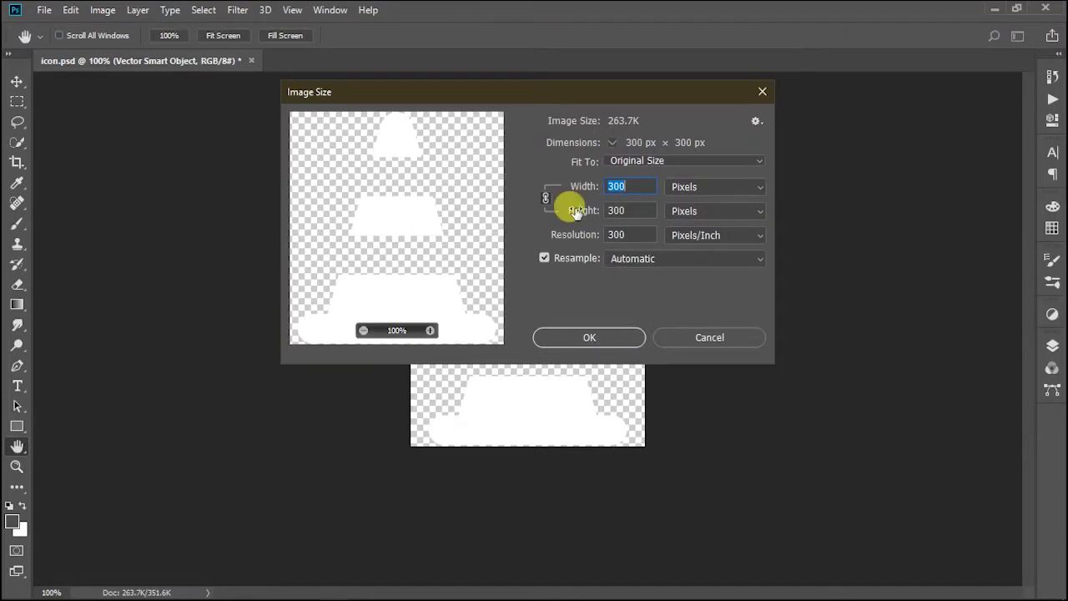
type("250")
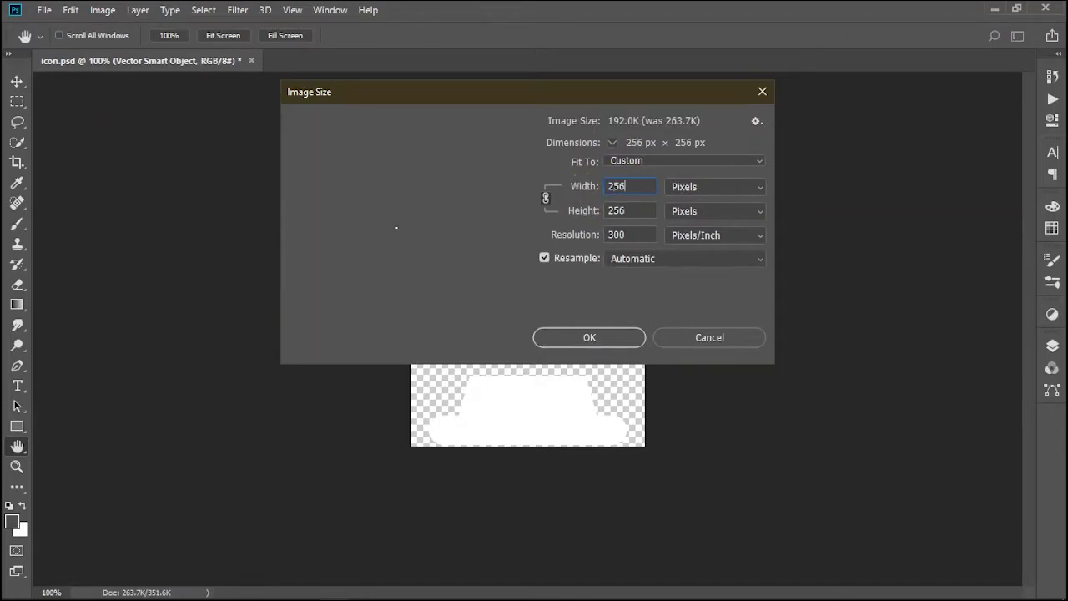
left_click(606, 335)
key("z")
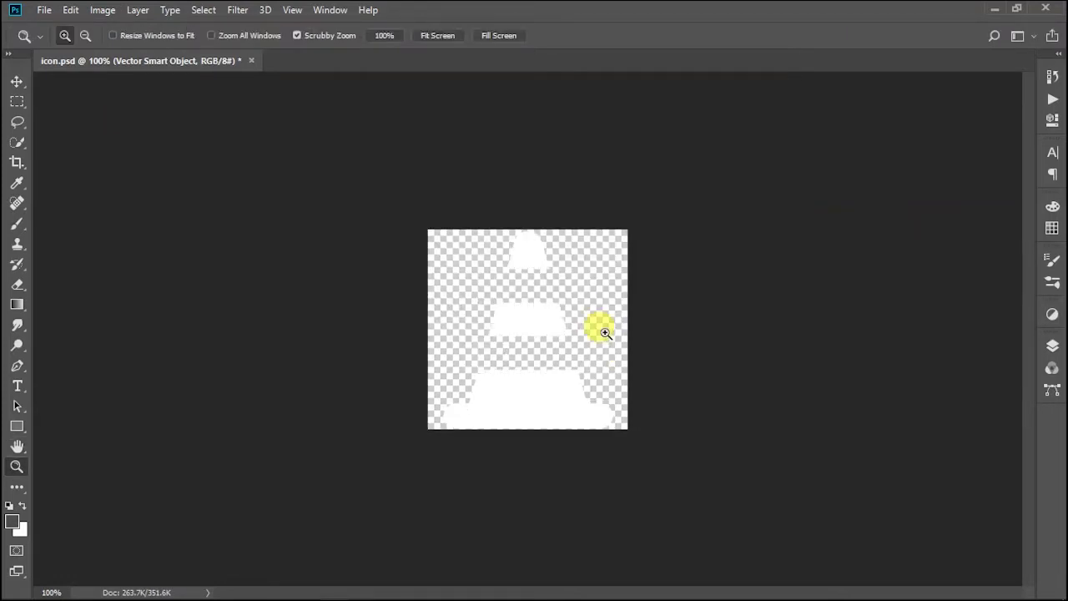
left_click(42, 10)
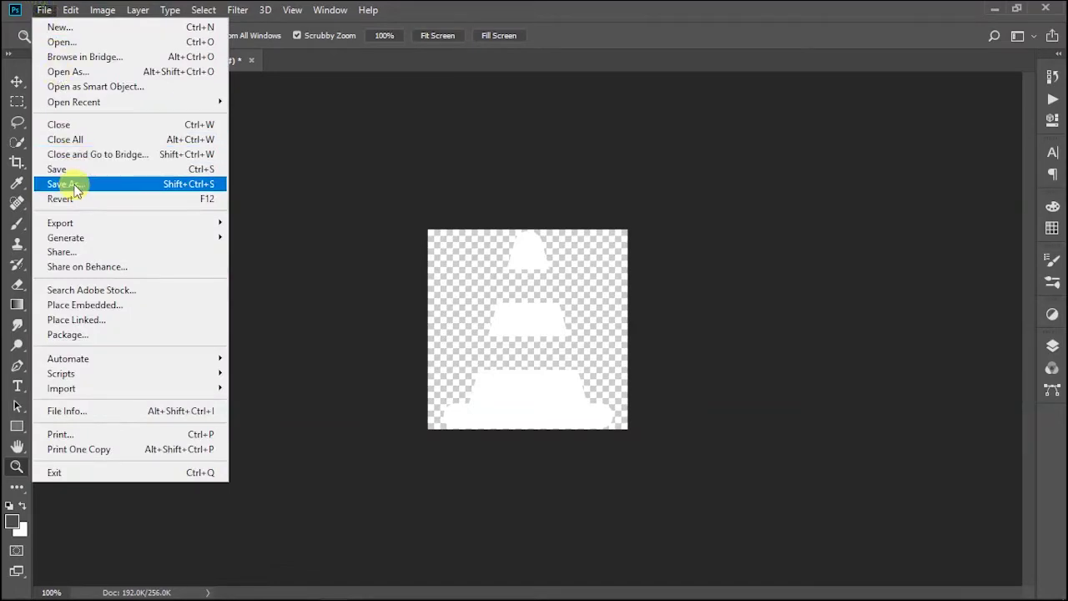
Step: Save the canvas as icon.ico using ICO Windows Icon/Favicon format with Standard ICO
left_click(74, 183)
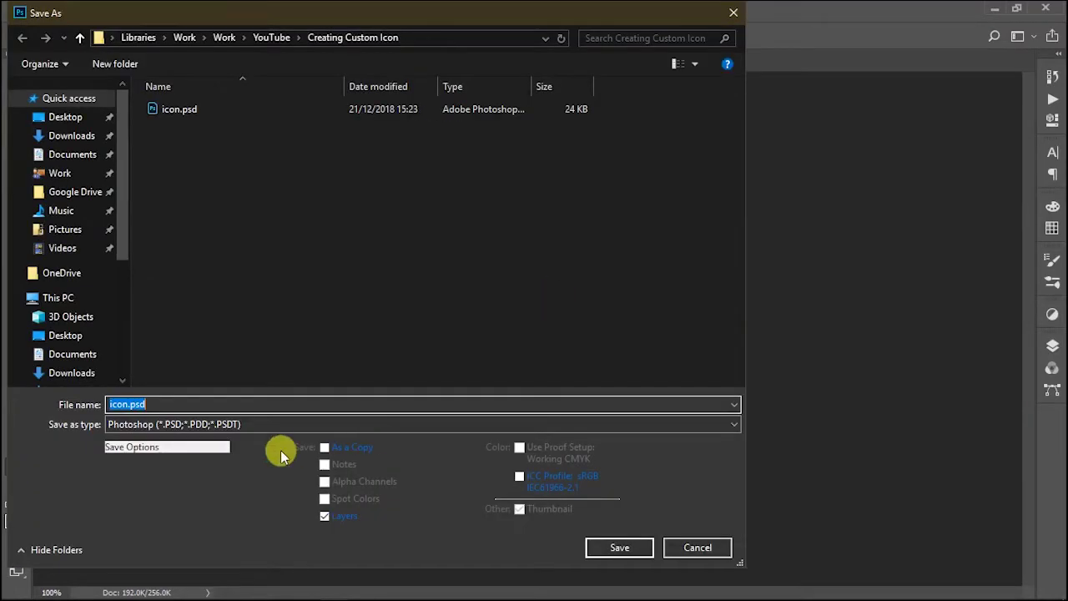
left_click(236, 425)
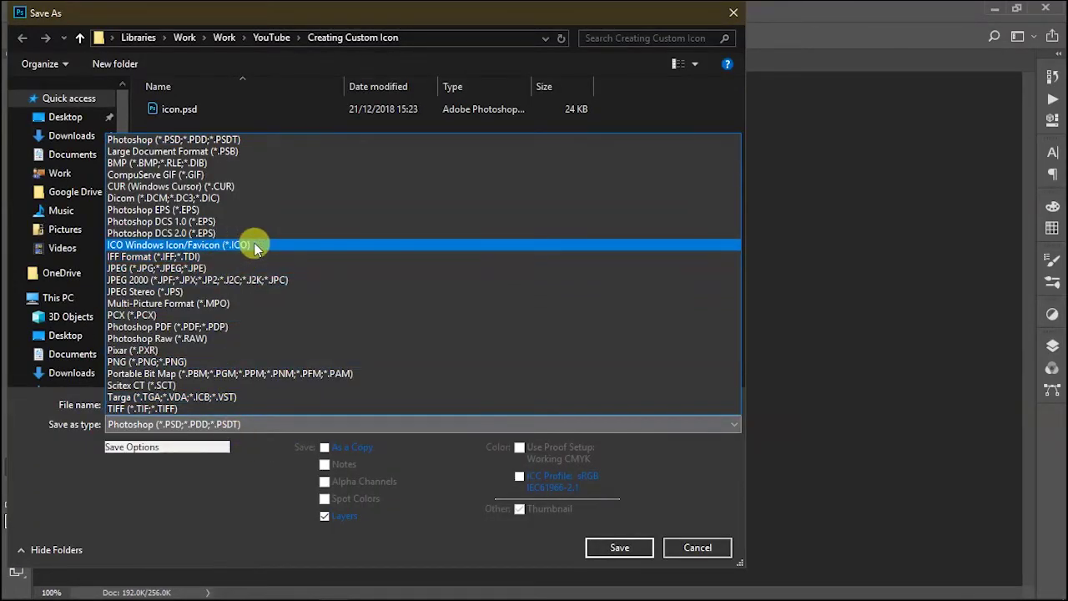
left_click(170, 246)
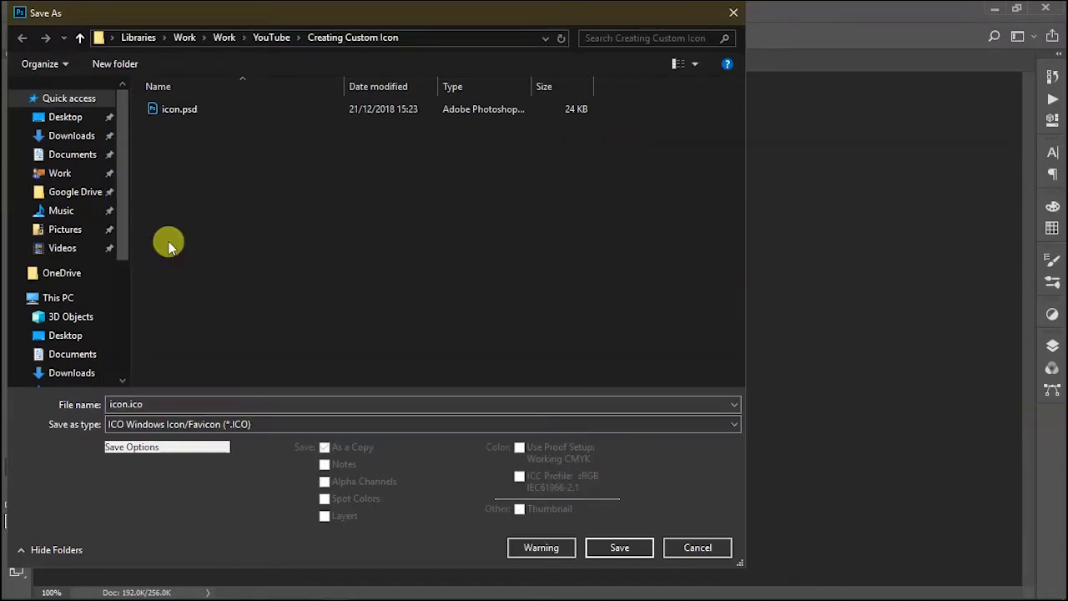
left_click(615, 547)
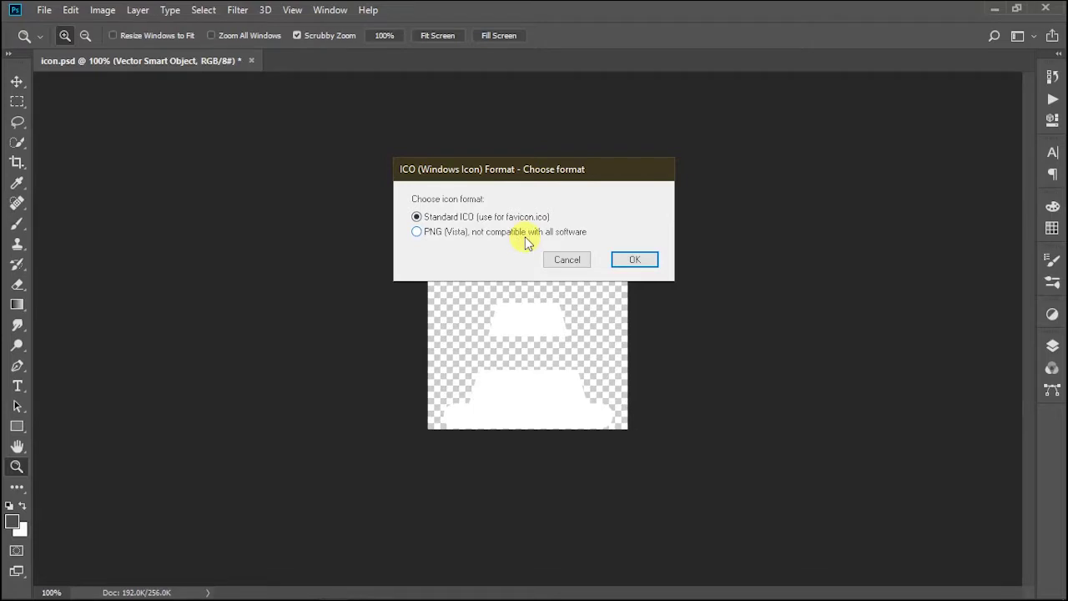
left_click(634, 258)
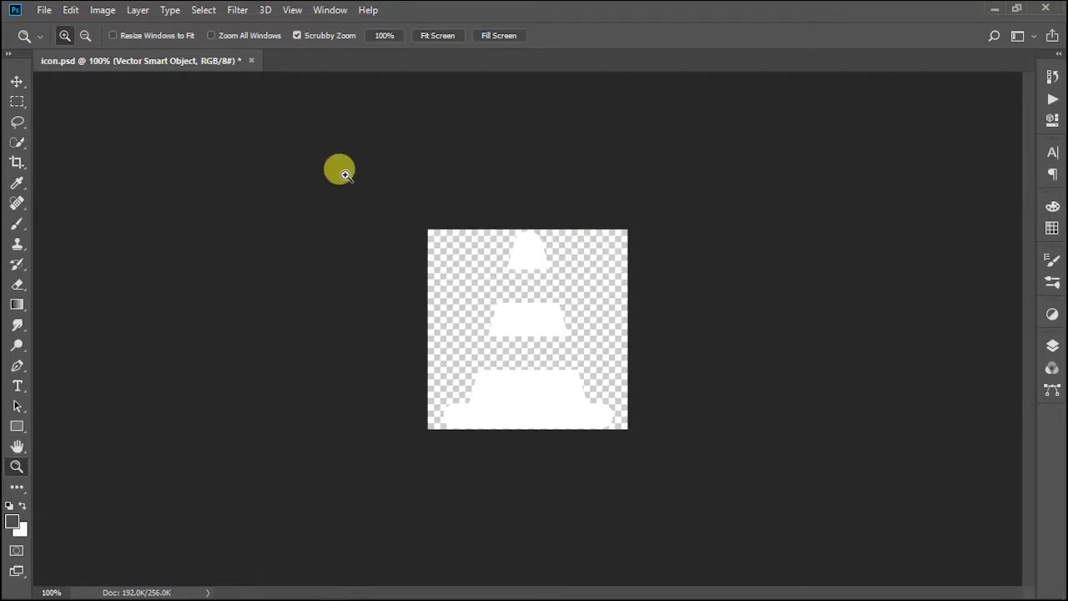